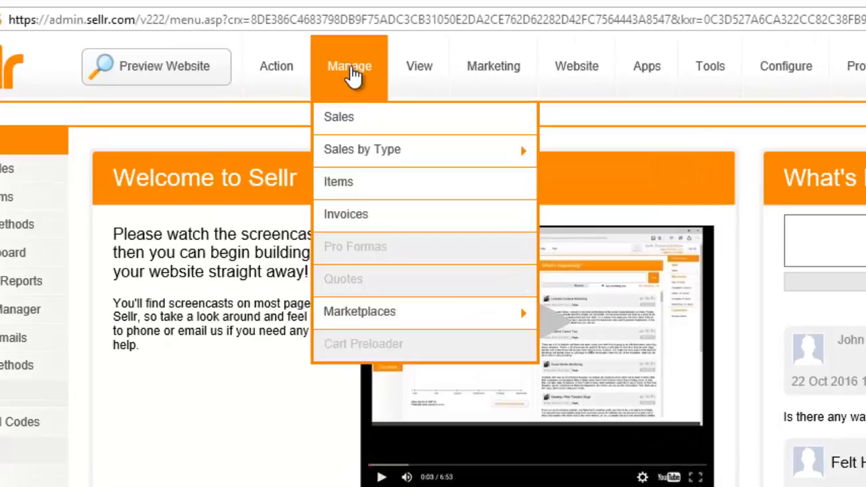
- Rename the super category "All" to "Cameras" in the item categories
left_click(339, 186)
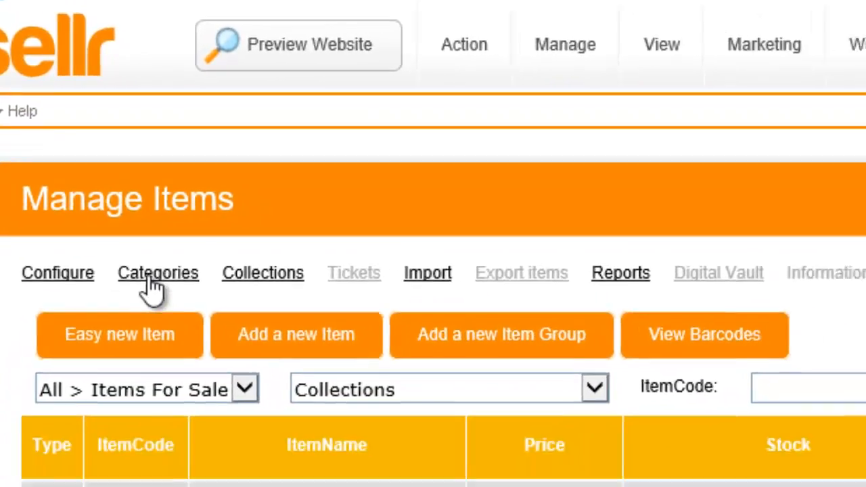
left_click(207, 331)
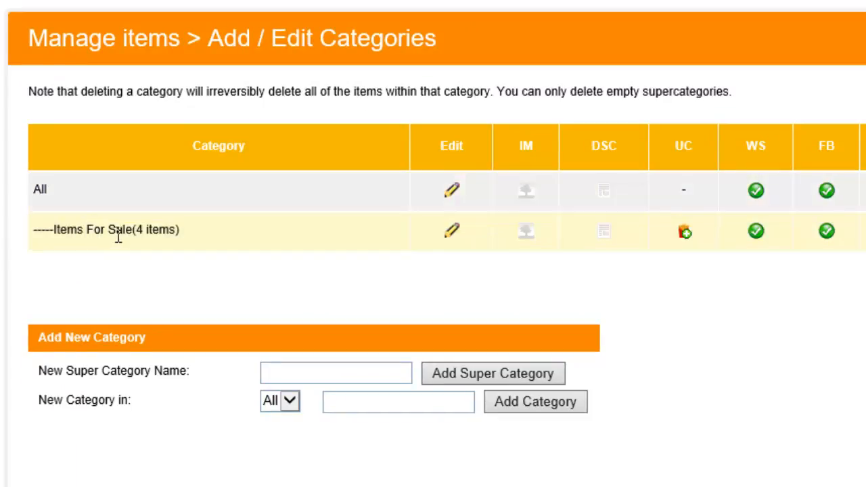
left_click(453, 193)
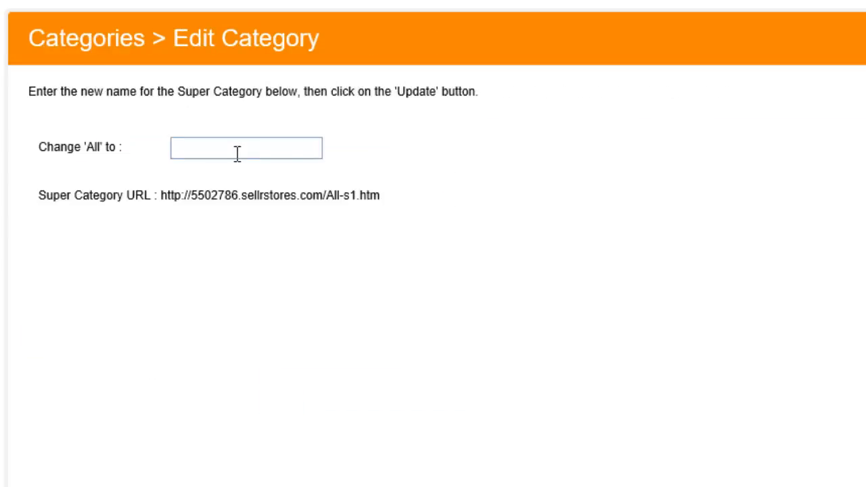
type("Cameras")
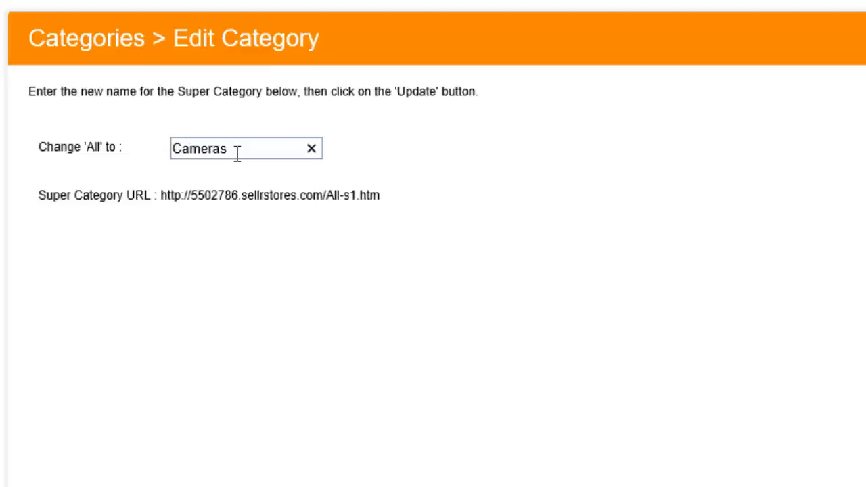
key("Return")
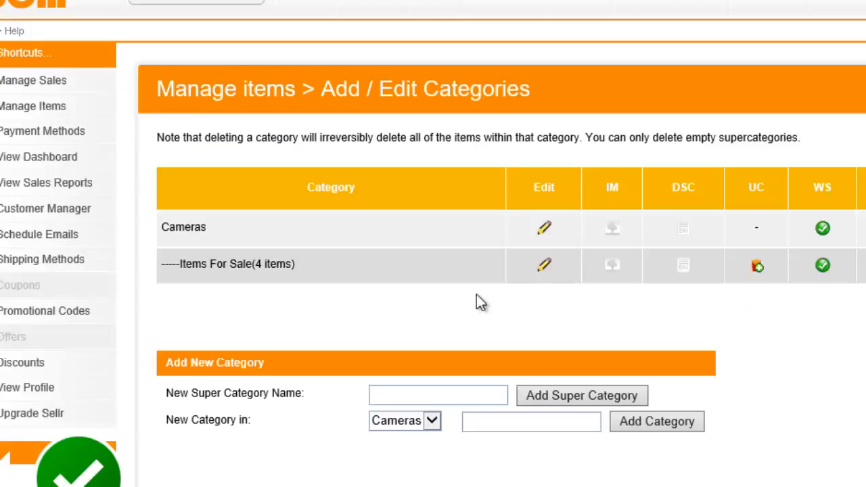
- Rename the category "Items For Sale" to "Action Cameras", keeping it in the Cameras super category
left_click(545, 268)
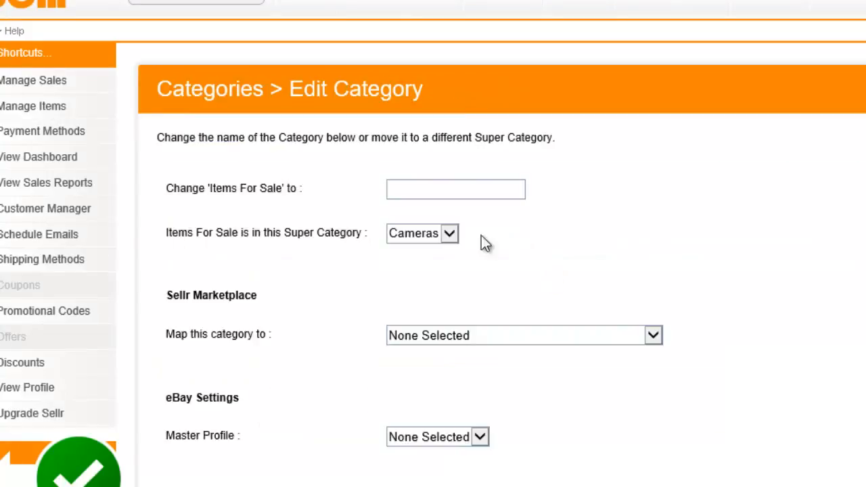
left_click(438, 193)
type("Action Cameras")
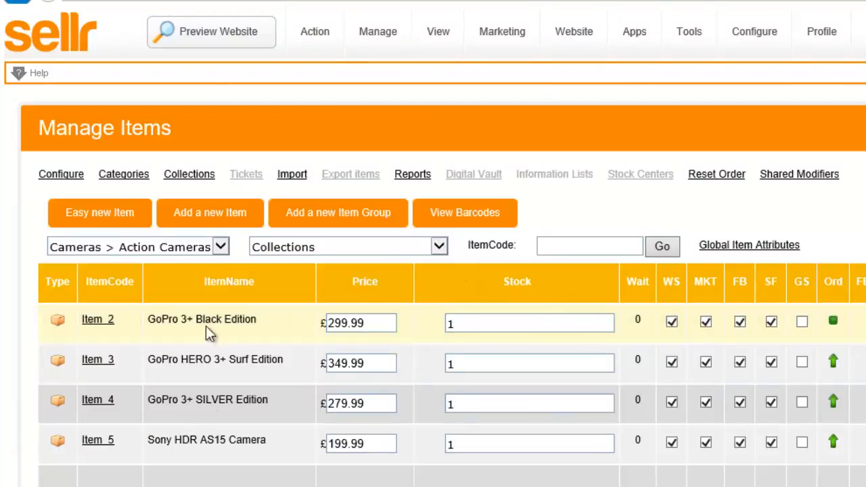
- Filter the item list to the collection "Sellr Collections > Home Page"
left_click(439, 248)
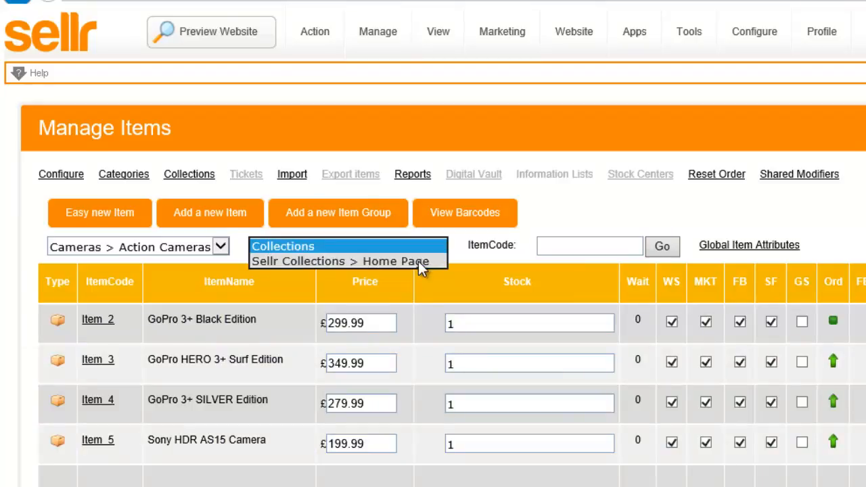
left_click(418, 262)
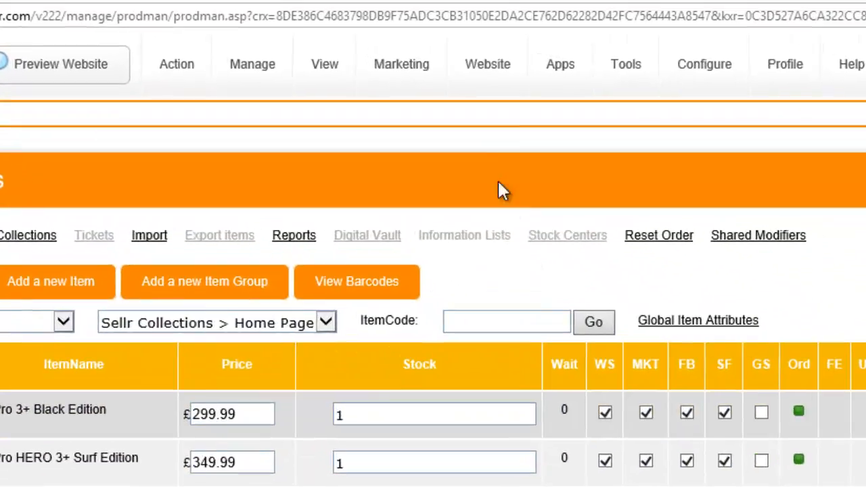
- Open the primary website in edit mode
mouse_move(487, 64)
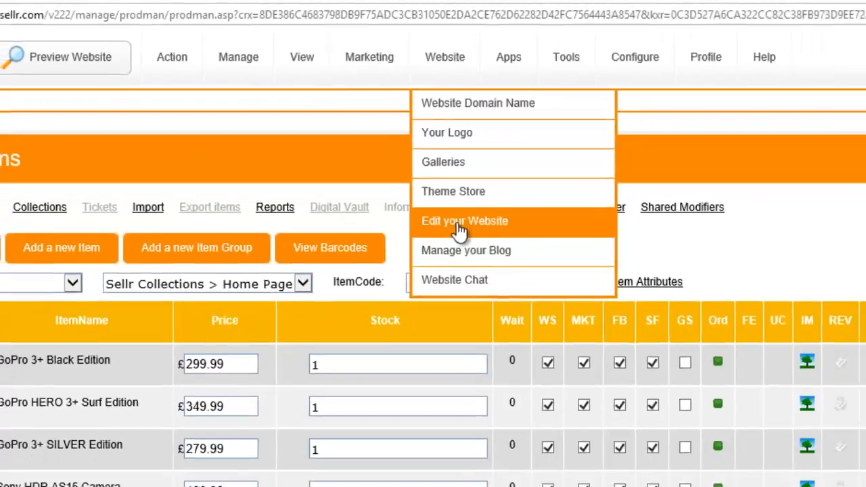
left_click(506, 251)
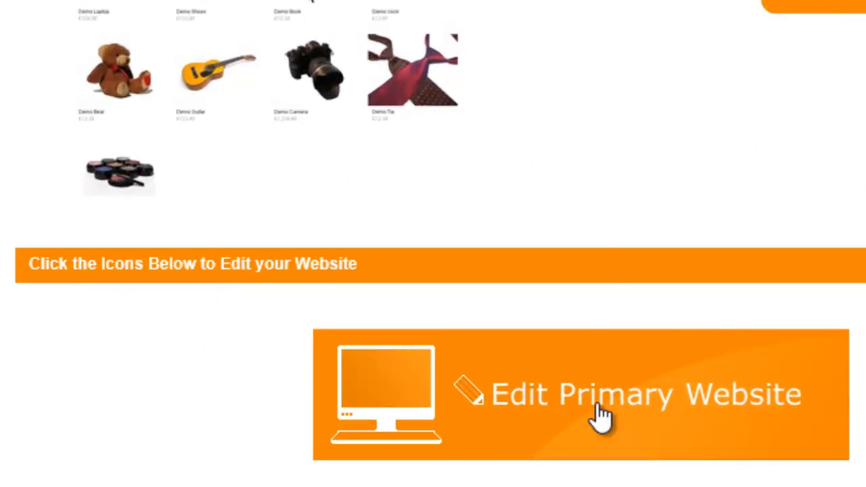
left_click(598, 404)
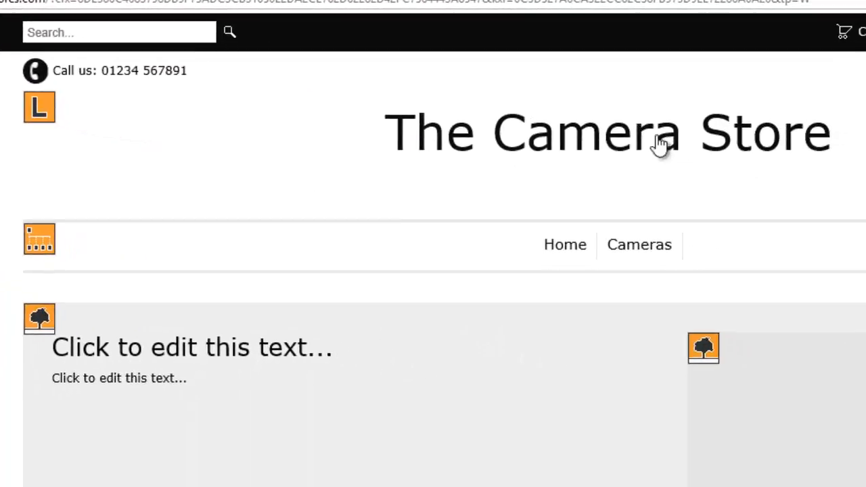
- Upload the store logo image from the desktop's cameras folder as the primary website logo
left_click(40, 110)
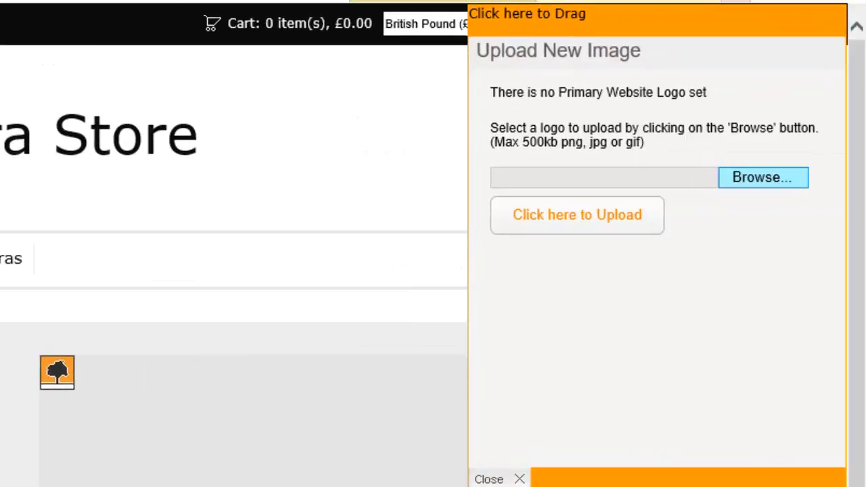
left_click(763, 178)
left_click(136, 151)
left_click(203, 294)
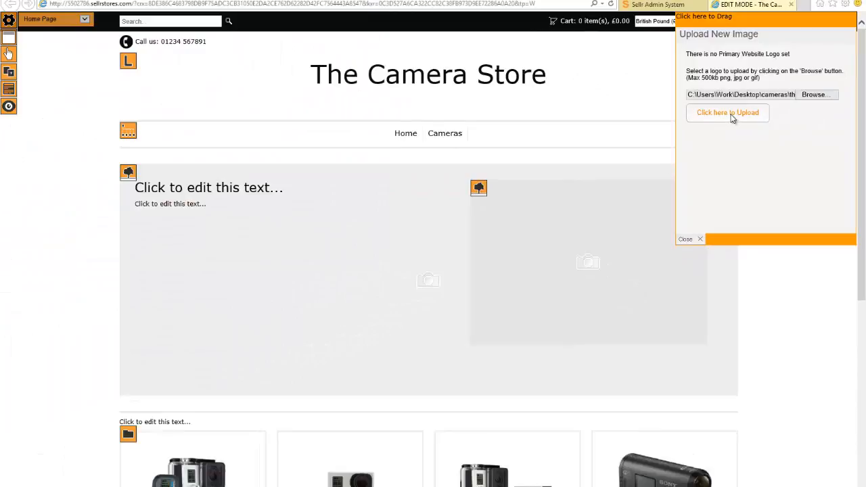
left_click(730, 114)
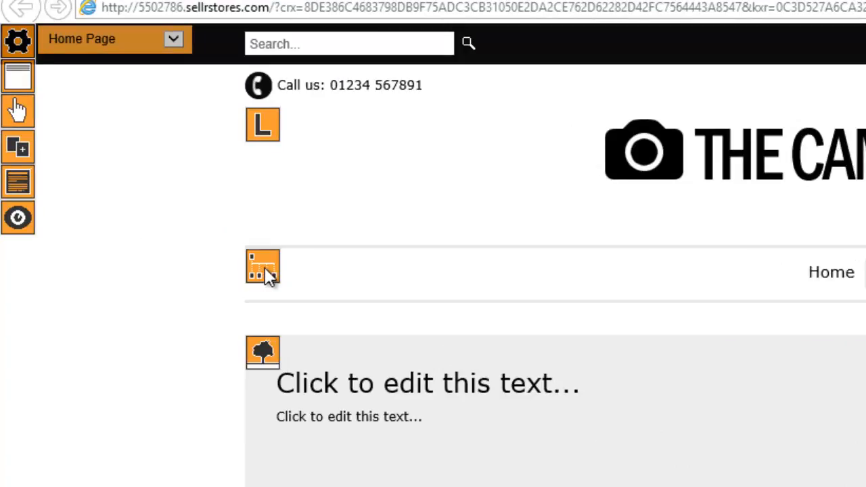
- Add a new page named "Privacy Policy" to the site's navigation links
left_click(265, 268)
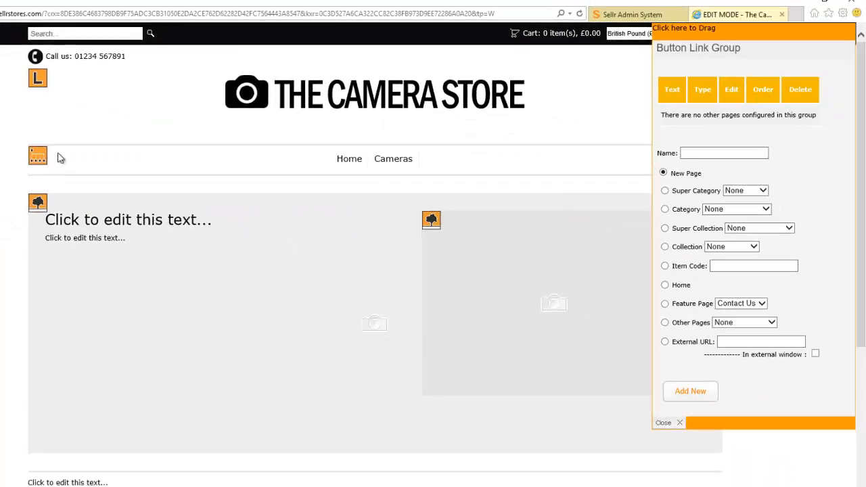
mouse_move(393, 167)
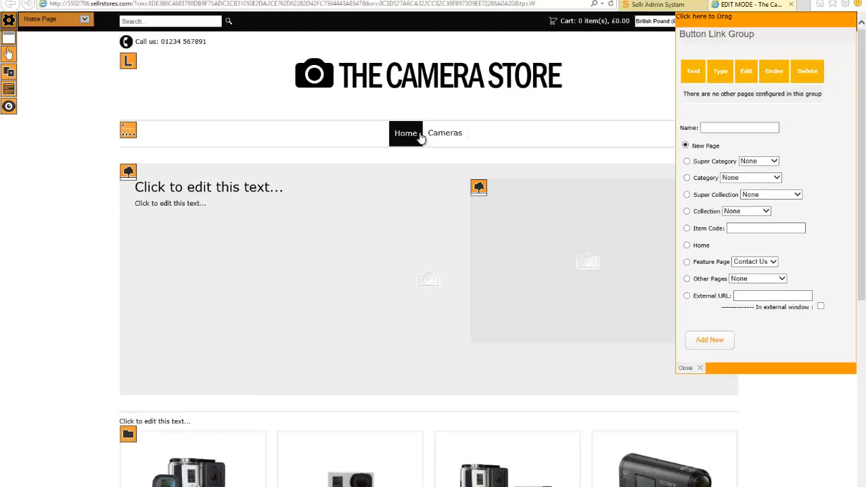
mouse_move(378, 162)
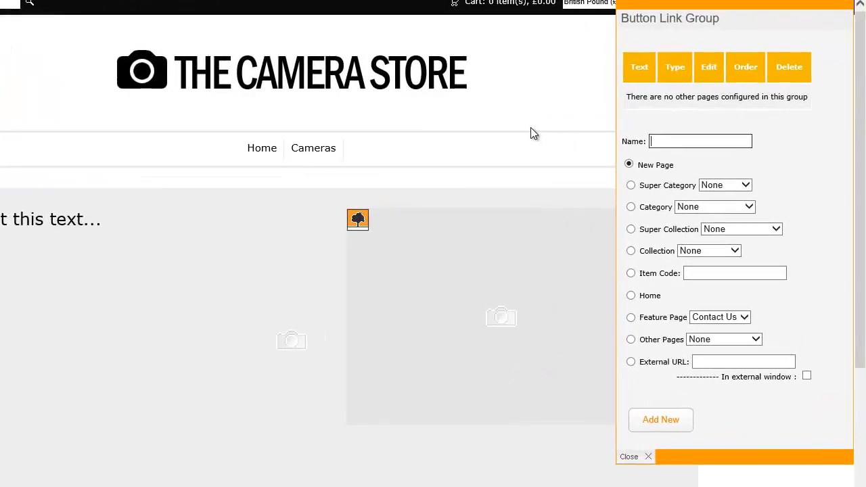
type("Privacy Policy")
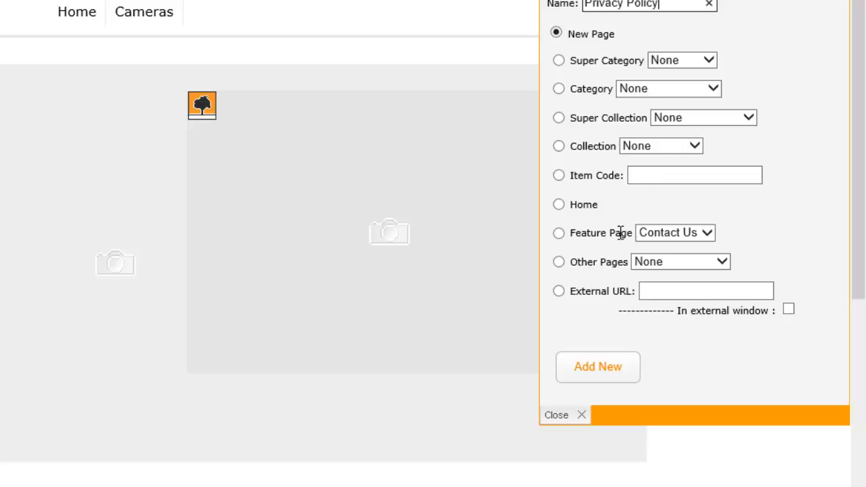
left_click(600, 369)
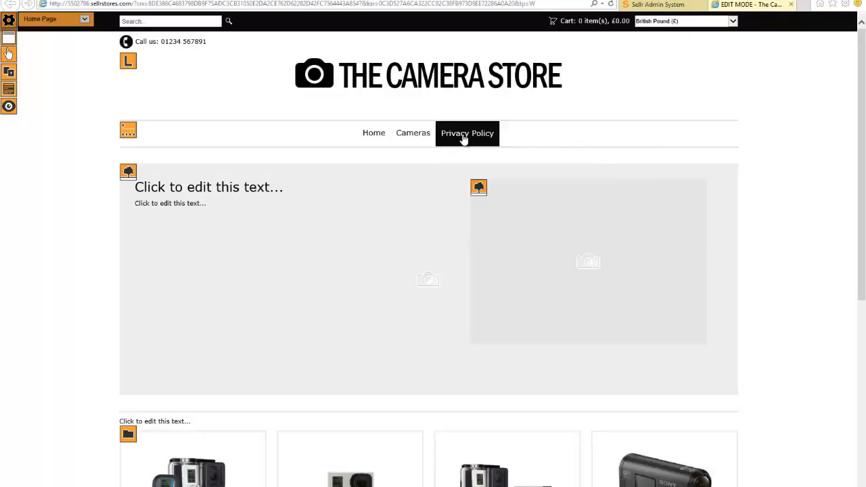
- Replace the "Page Name" heading on the Privacy Policy page with "Privacy Policy" and save the change
left_click(464, 138)
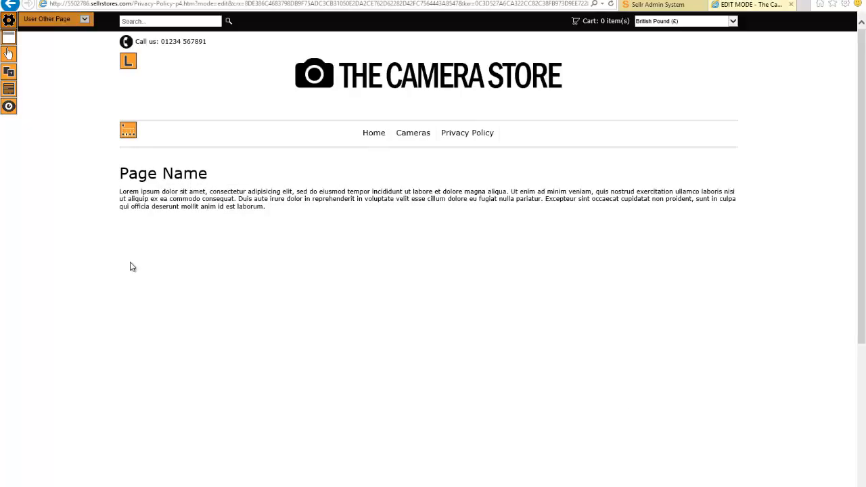
left_click(194, 177)
left_click_drag(207, 175, 114, 178)
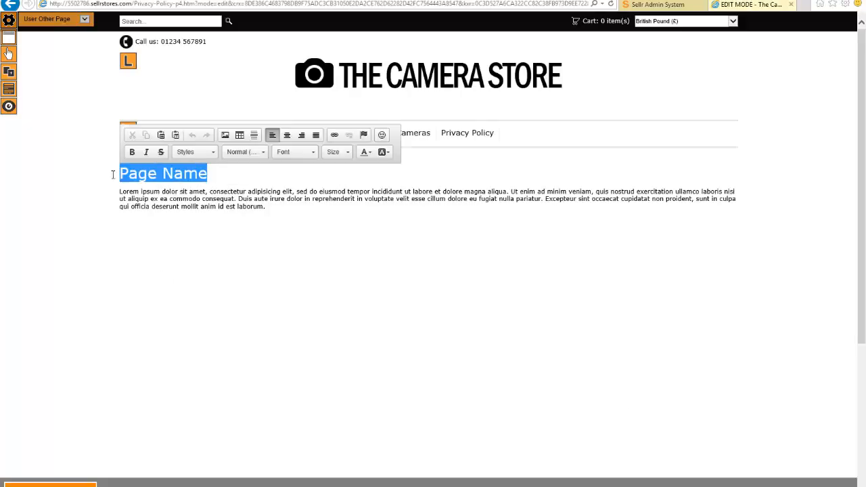
type("Privacy ")
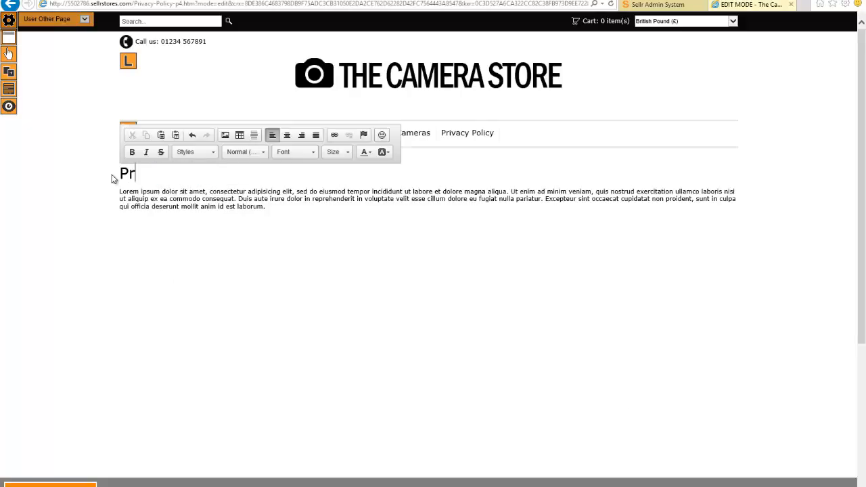
type("Policy")
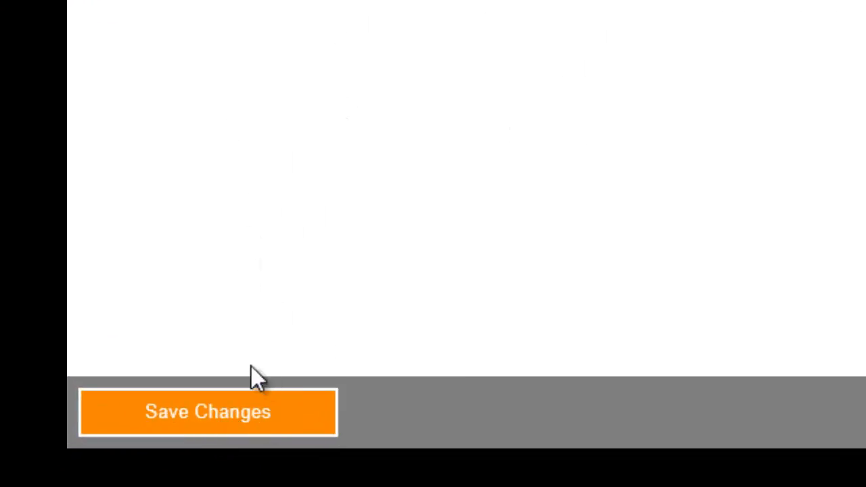
left_click(252, 399)
left_click(484, 317)
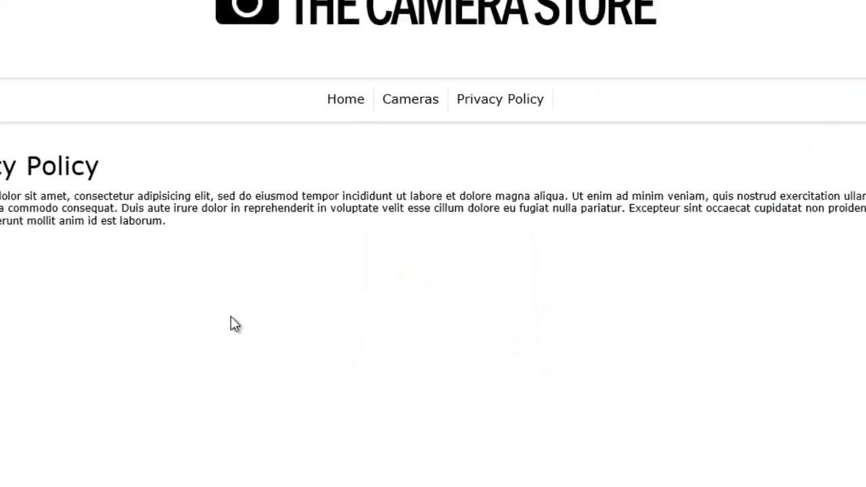
- Replace the placeholder paragraph on the Privacy Policy page with the copied privacy policy text, review it and save
left_click_drag(256, 275, 38, 263)
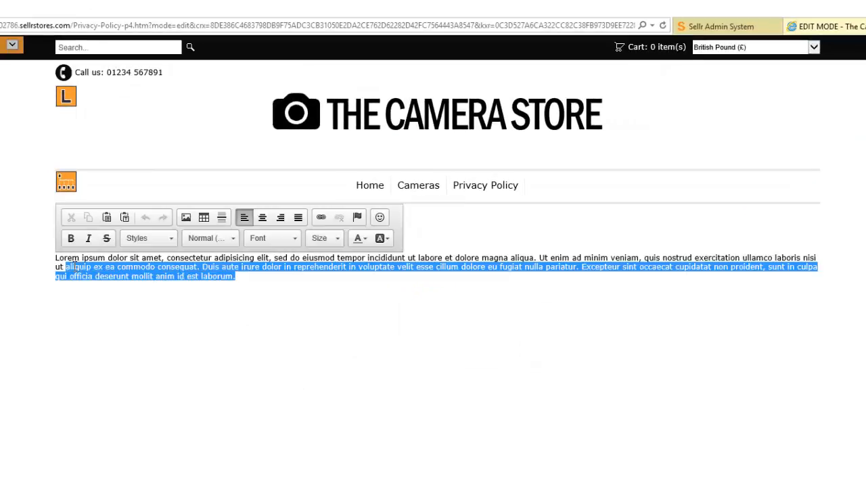
key("ctrl+v")
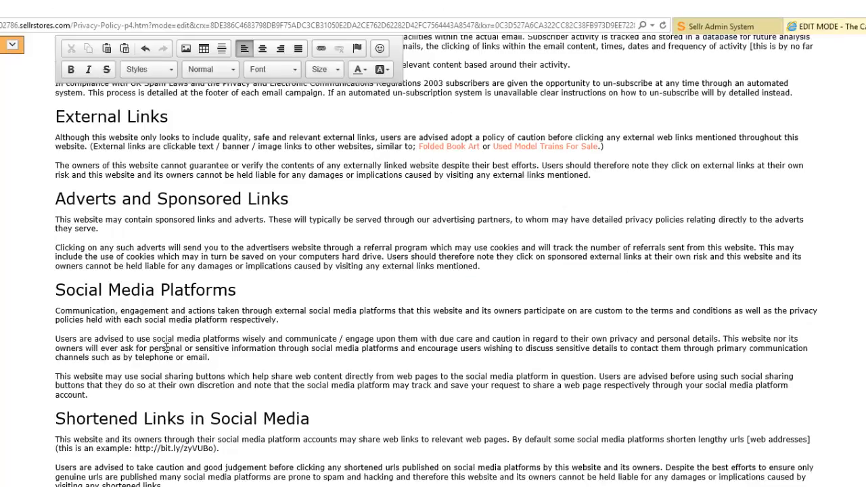
scroll(455, 344, "up", 15)
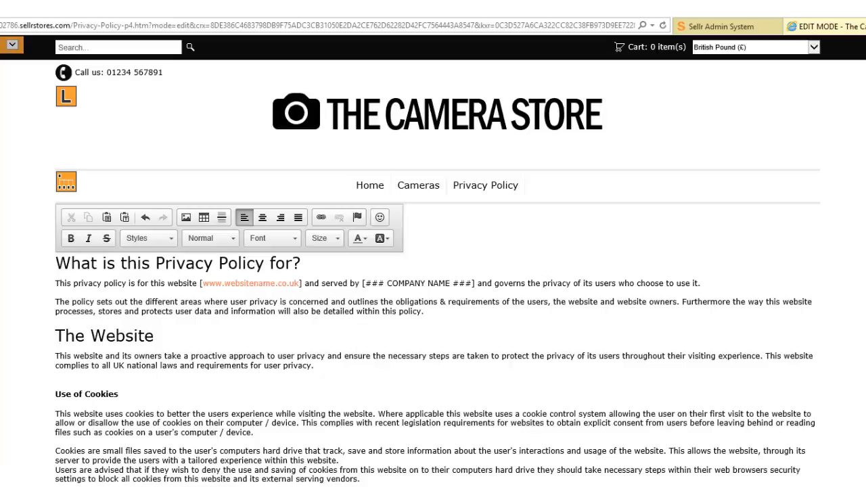
scroll(4, 482, "down", 20)
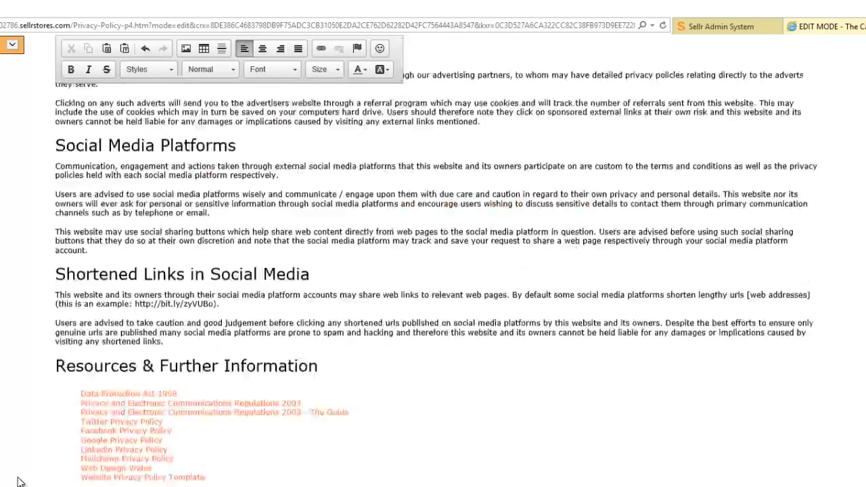
scroll(138, 330, "up", 2)
scroll(138, 330, "up", 5)
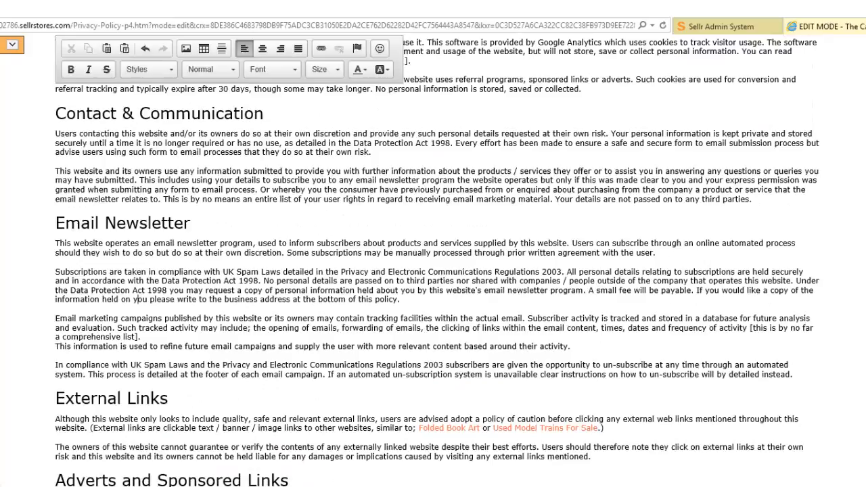
scroll(138, 299, "up", 10)
scroll(109, 315, "down", 2)
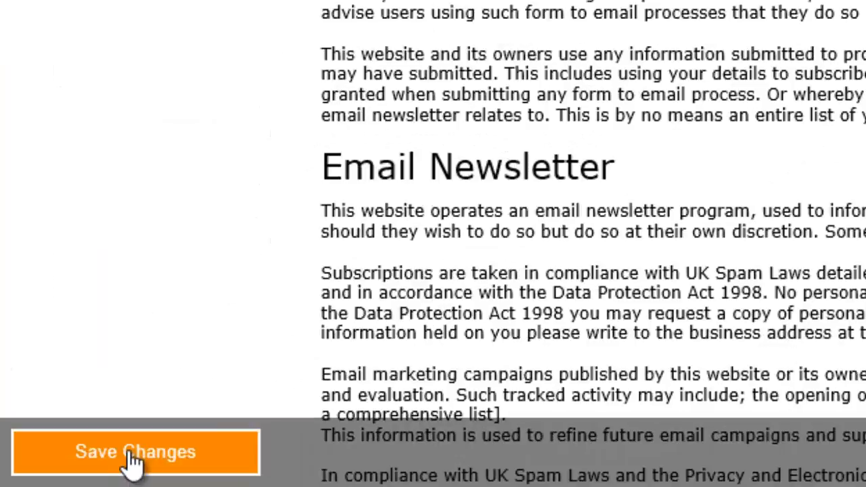
left_click(131, 459)
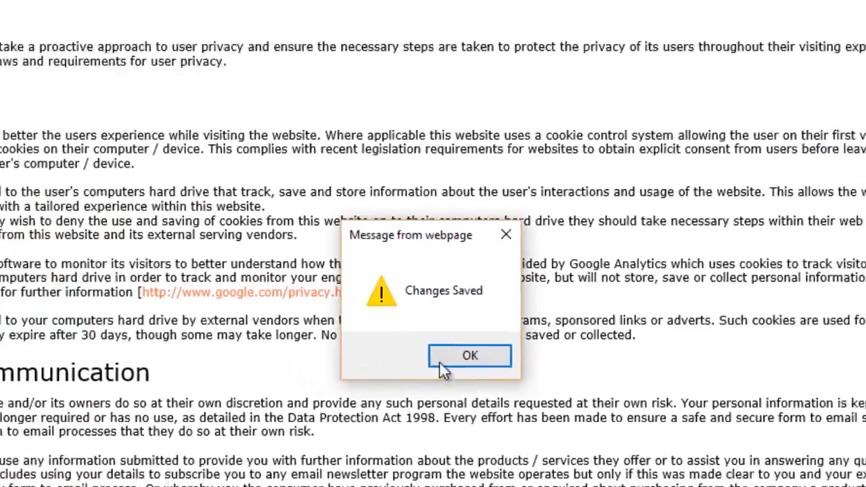
left_click(467, 341)
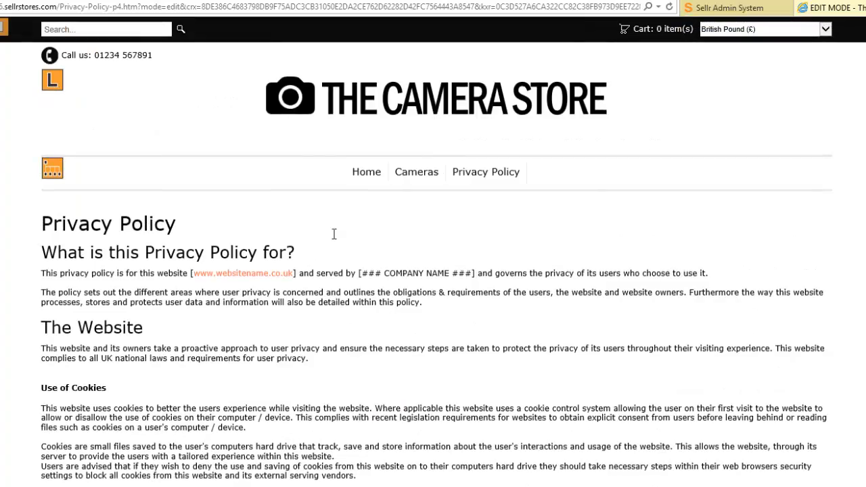
- Add a "Contact Us" link to the site's navigation that points to the Contact Us feature page
left_click(49, 167)
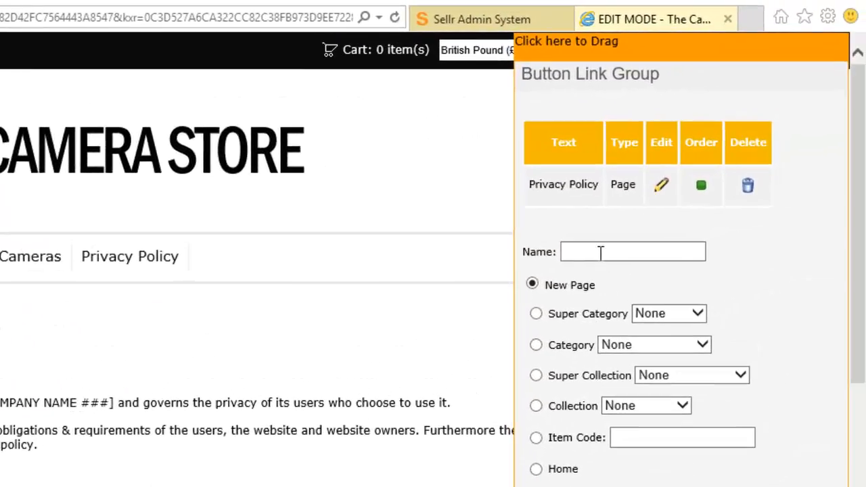
left_click(674, 223)
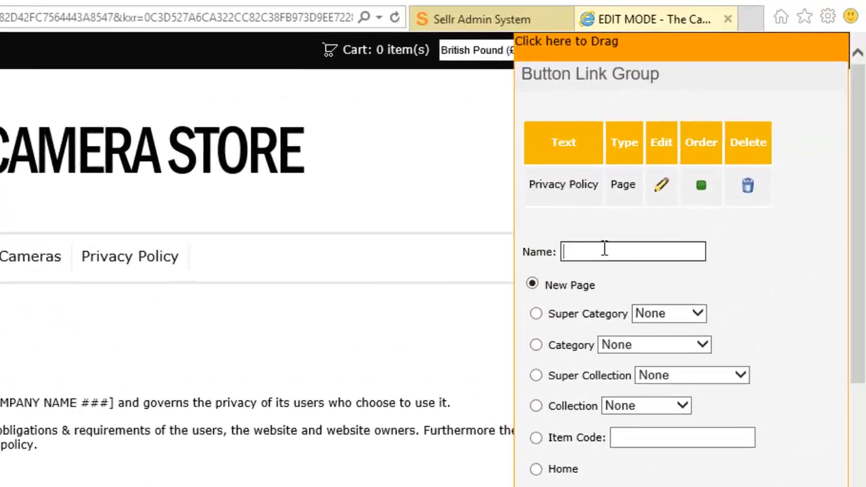
type("Contact Us")
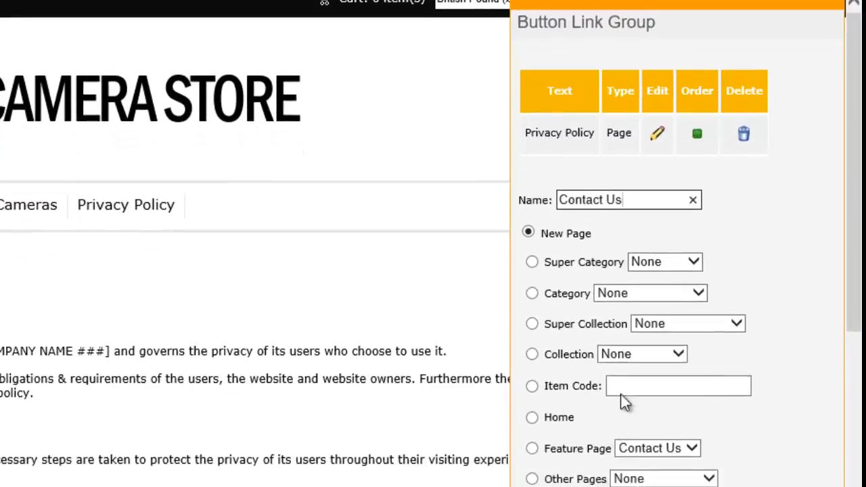
left_click(532, 448)
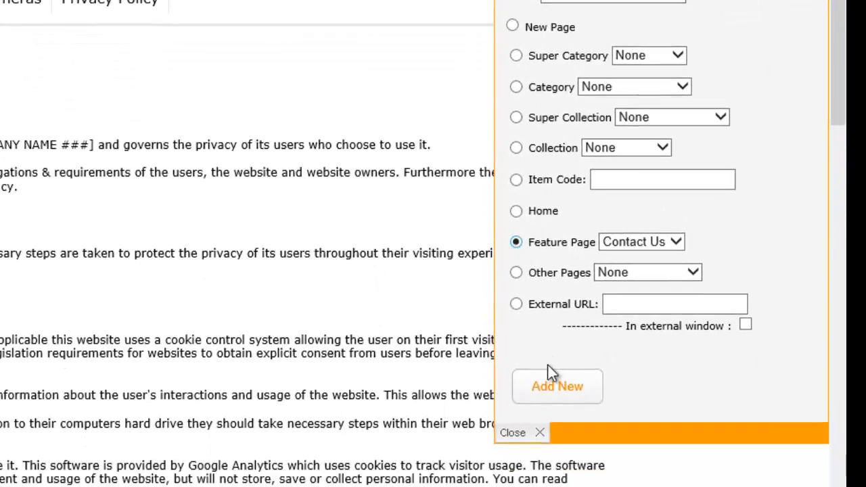
left_click(550, 379)
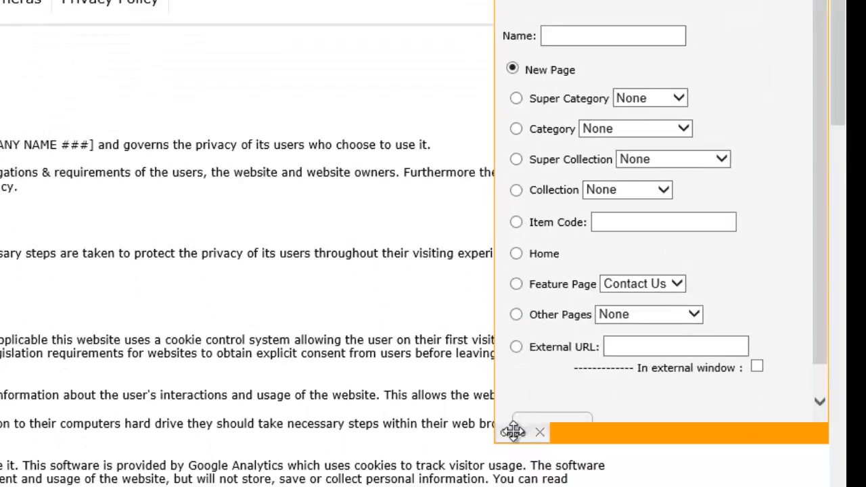
left_click(529, 431)
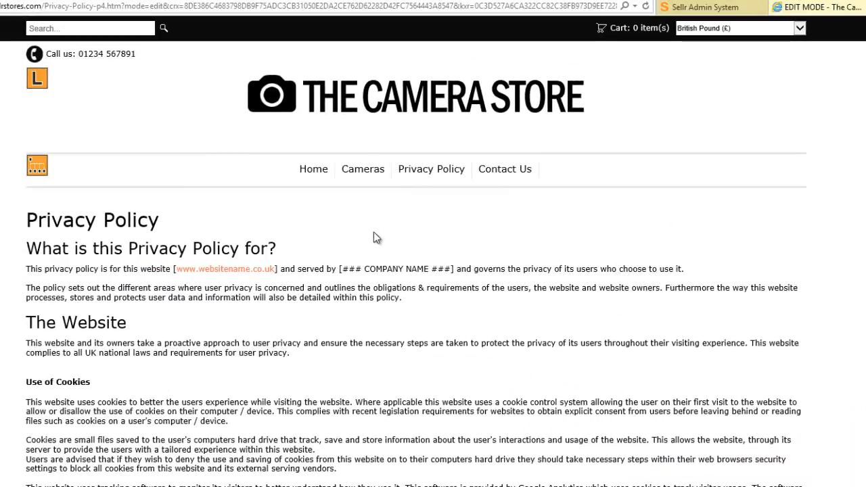
- Examine the Contact Us page and find the profile editing option for its contact details in the Sellr admin system
left_click(504, 172)
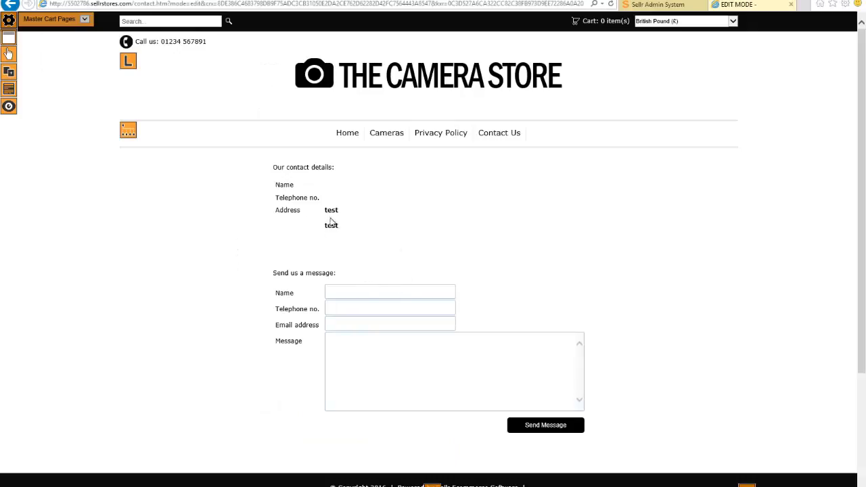
left_click(656, 5)
left_click(485, 27)
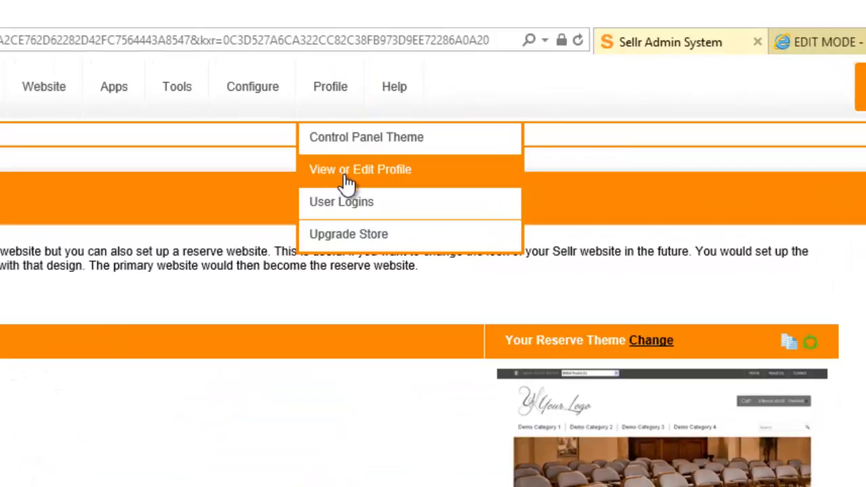
left_click(838, 44)
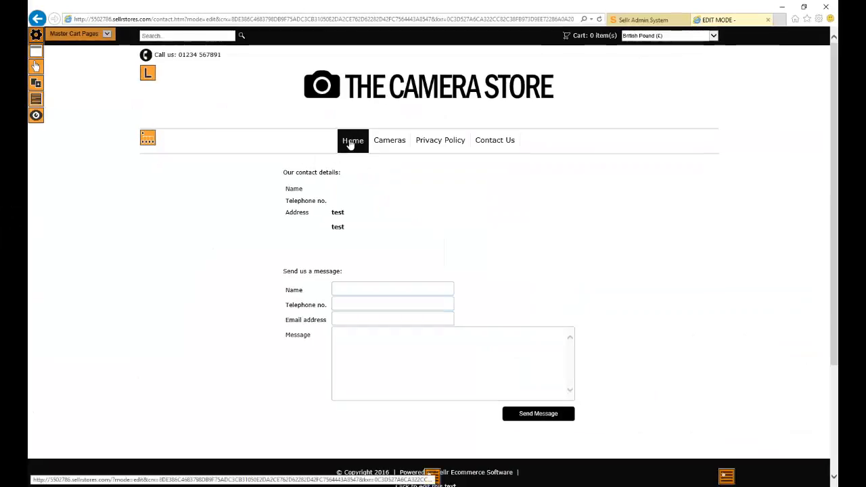
- On the home page, upload ntJY3qq.jpg from the cameras folder into the smaller 460 x 320 px banner image area
left_click(350, 142)
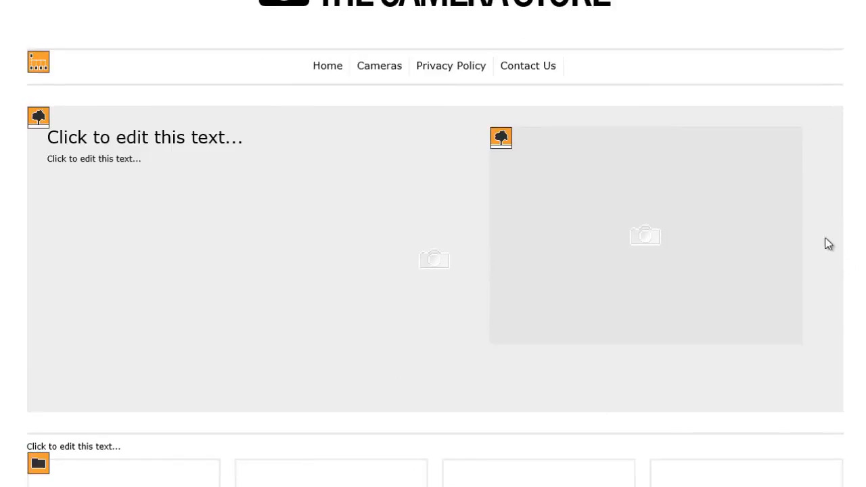
left_click(503, 142)
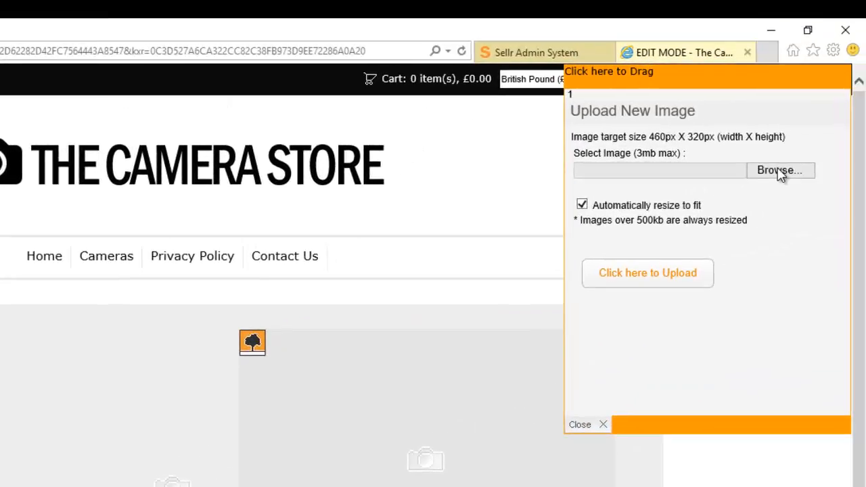
left_click(782, 172)
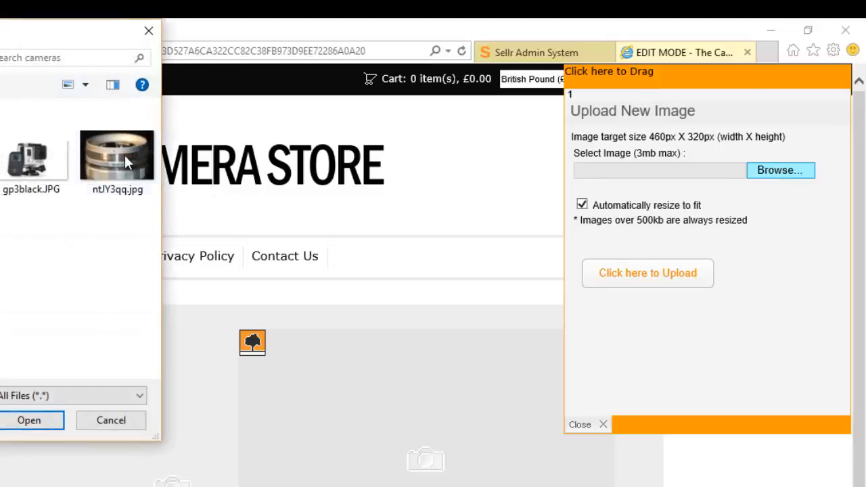
left_click(125, 155)
left_click(29, 421)
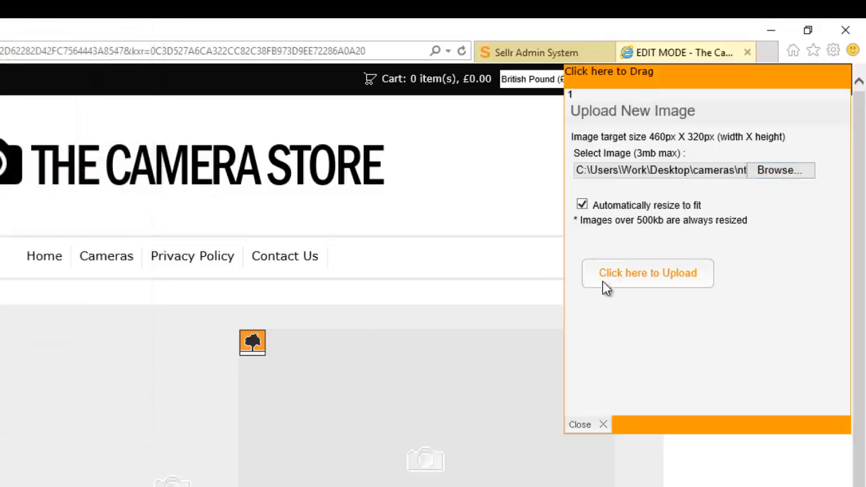
left_click(641, 275)
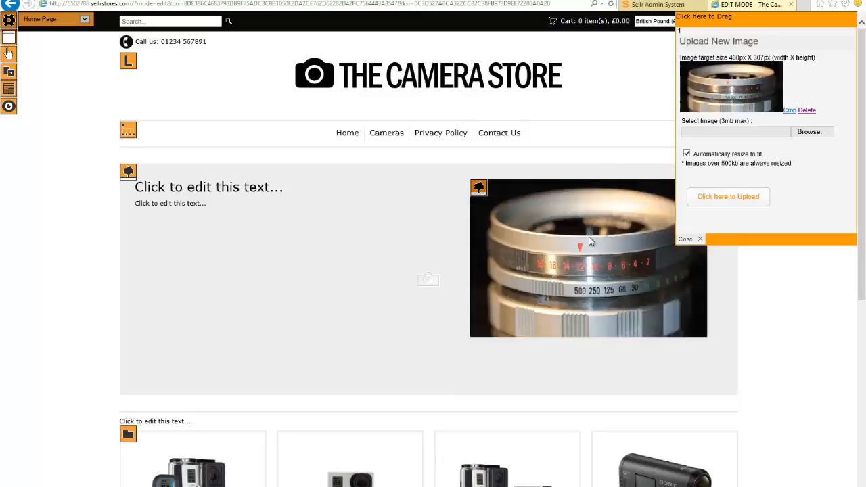
left_click(685, 239)
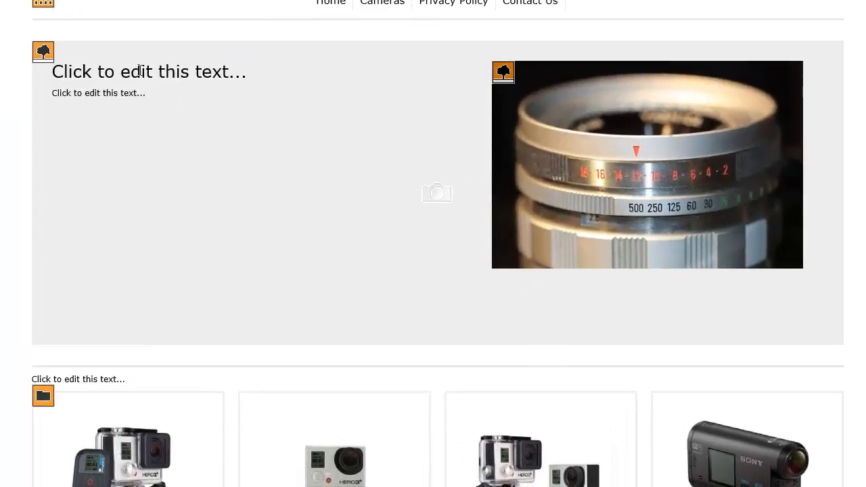
- Replace the placeholder heading in the home page banner with "Welcome To The Camera Store"
left_click(139, 71)
left_click_drag(249, 71, 44, 81)
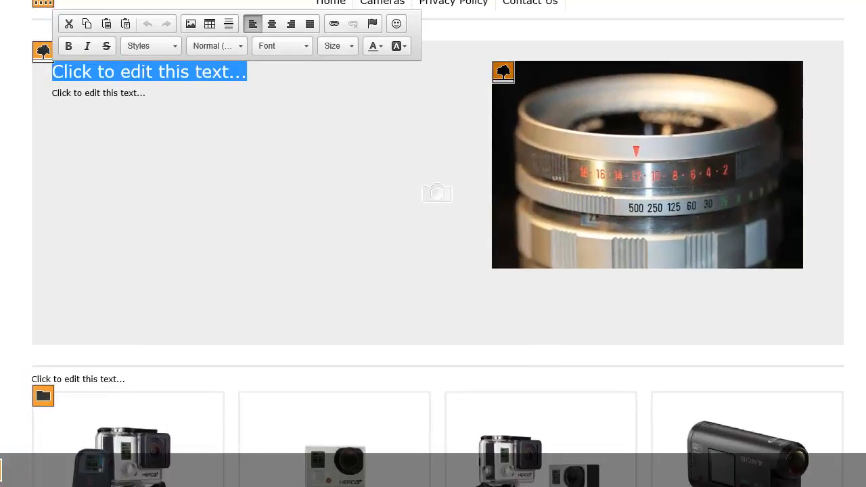
type("Welc")
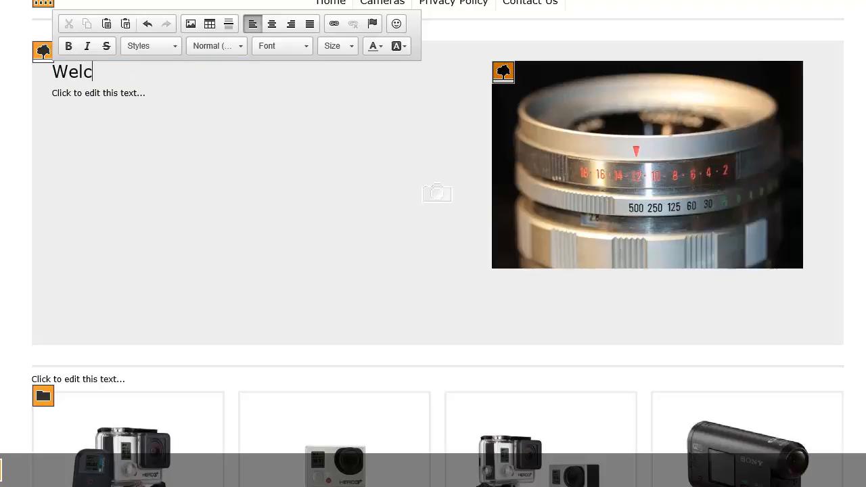
type("ome To The C")
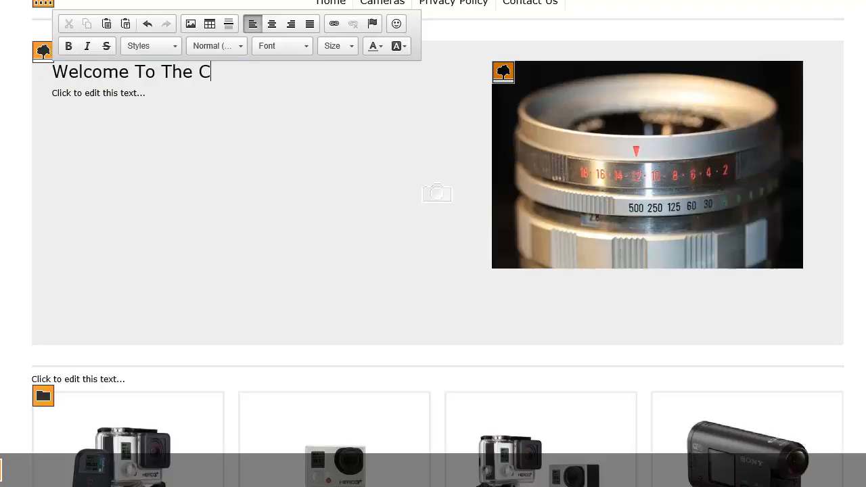
type("amera Store")
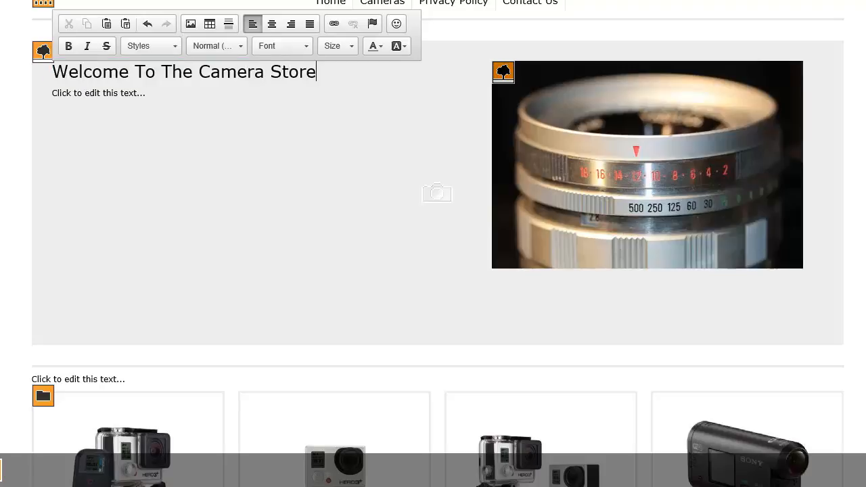
- Replace the placeholder text below the banner heading with "We specialise in the latest cameras and action cameras"
left_click(111, 95)
left_click_drag(146, 95, 49, 98)
type("W")
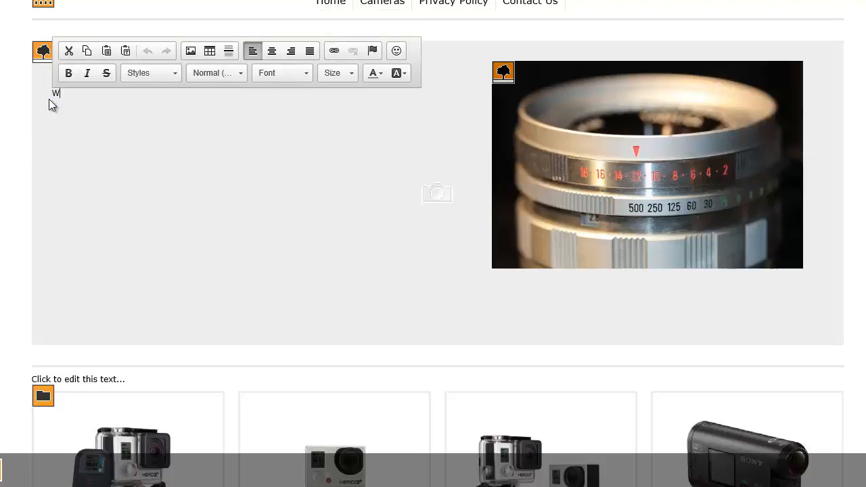
type("e specialise in the latest cameras and action cameras")
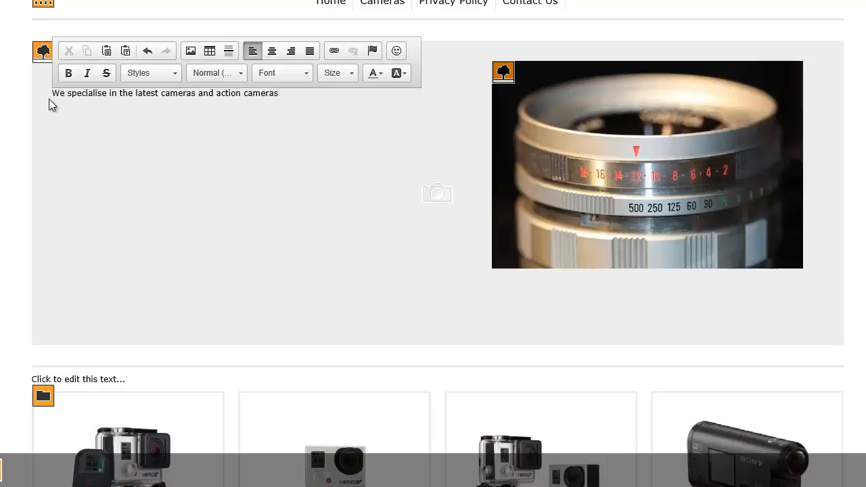
- Set the banner's "We specialise in the latest cameras and action cameras" text to font size 18 and save the changes
left_click_drag(280, 94, 44, 99)
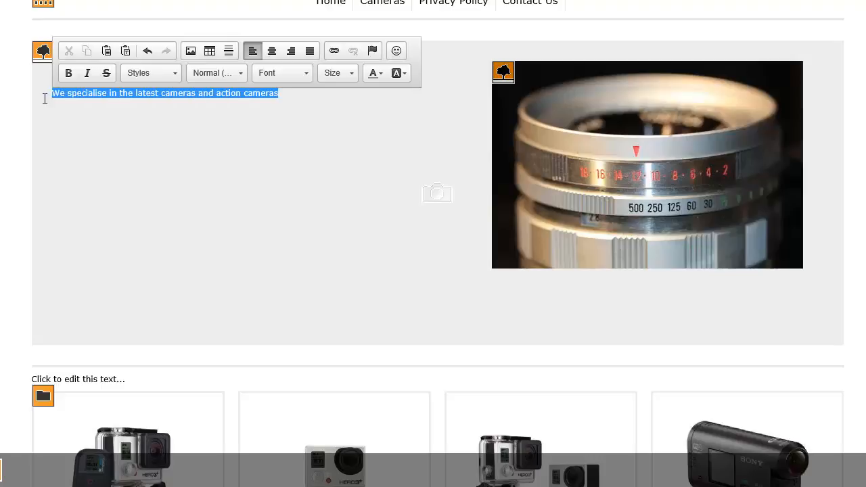
left_click(346, 78)
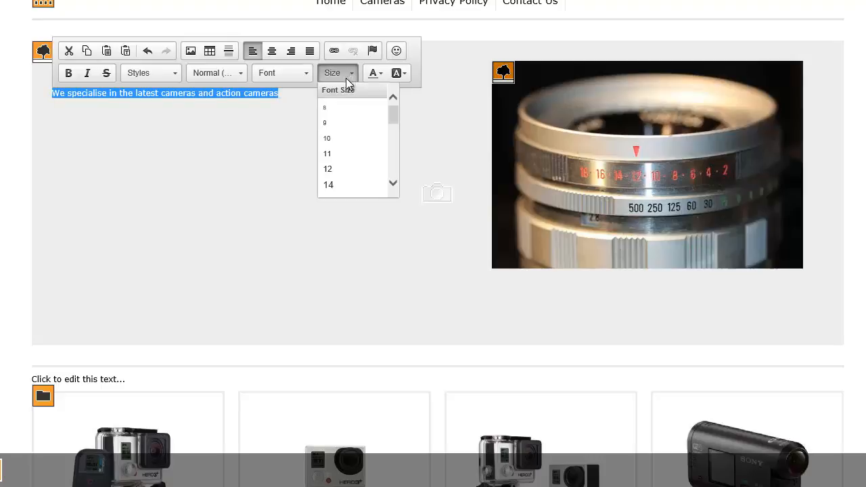
scroll(338, 169, "down", 2)
left_click(342, 188)
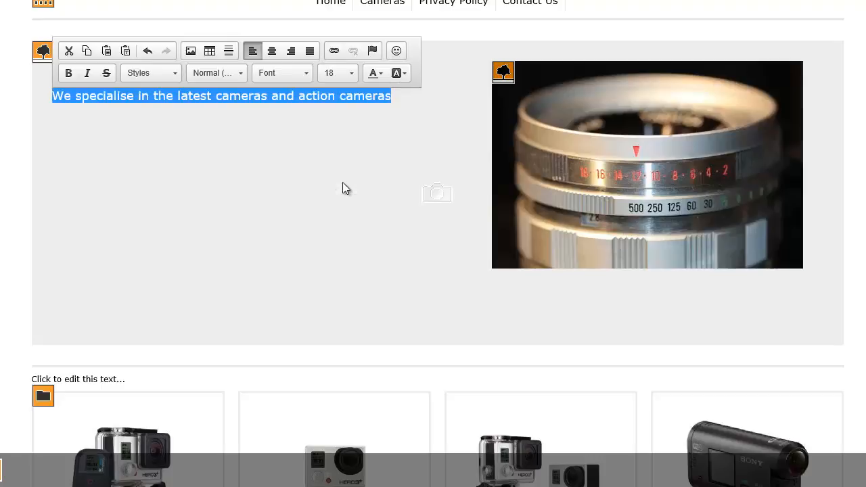
left_click(324, 153)
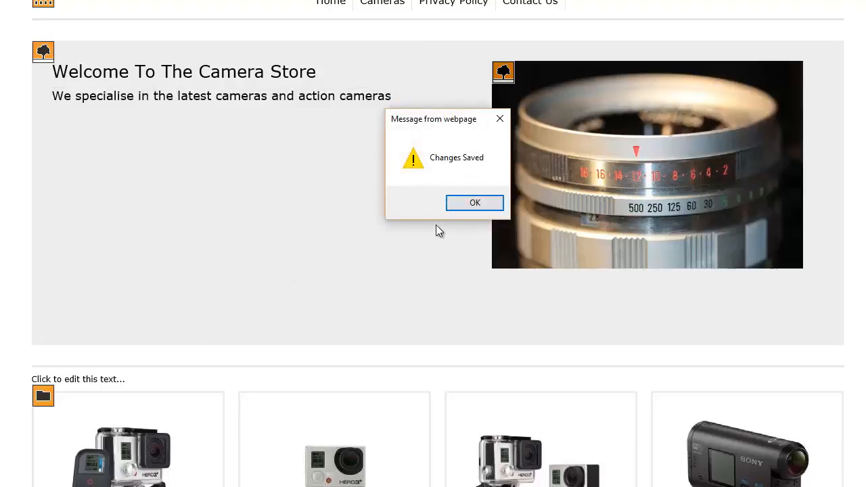
left_click(470, 204)
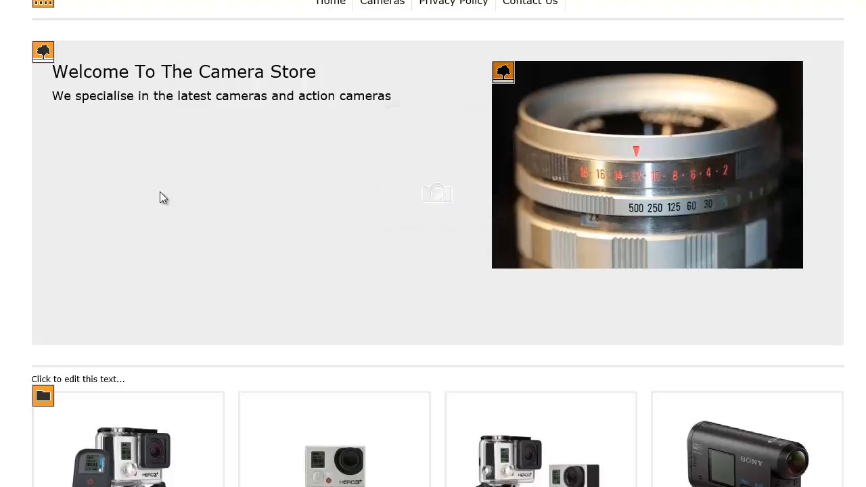
- Delete the lens image from the smaller image area in the home page banner
scroll(4, 196, "down", 3)
scroll(19, 180, "up", 3)
left_click(504, 72)
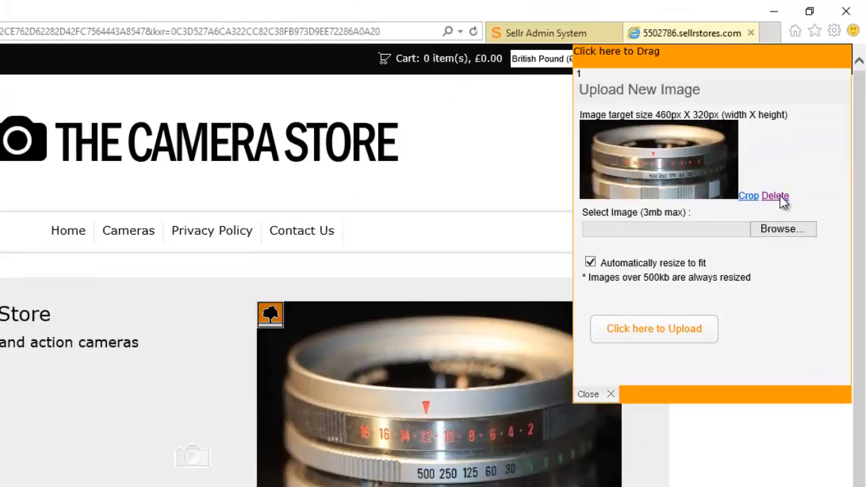
left_click(775, 196)
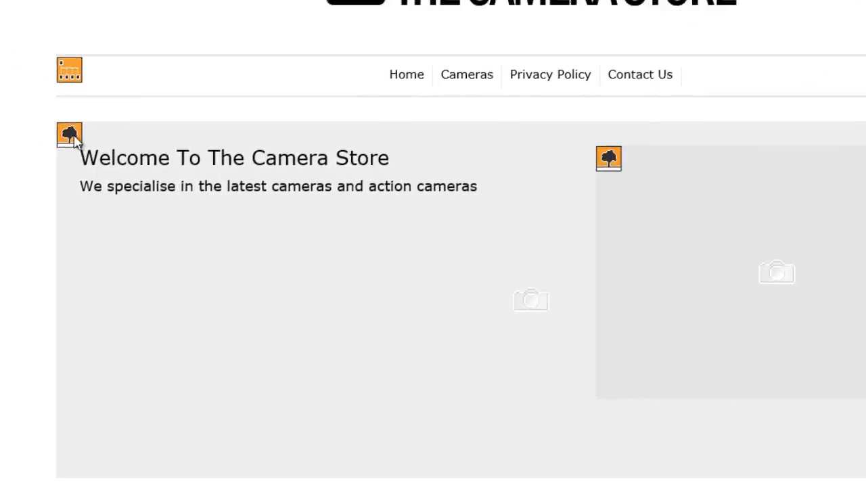
- Upload ntJY3qq.jpg from the cameras folder as the home page banner's 1200 x 450 px background image
left_click(70, 135)
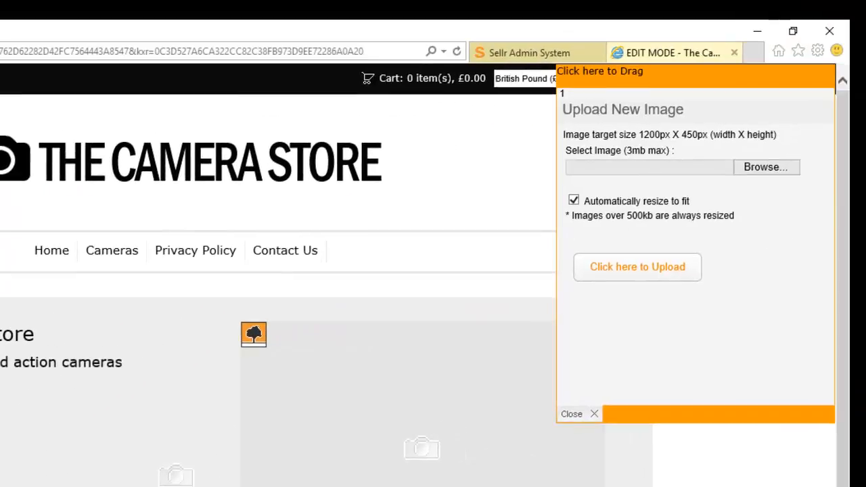
left_click(767, 167)
left_click(125, 151)
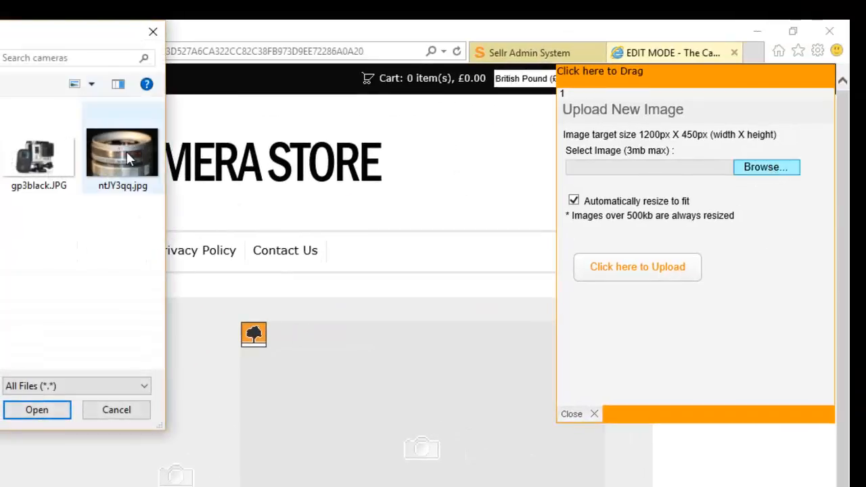
left_click(52, 412)
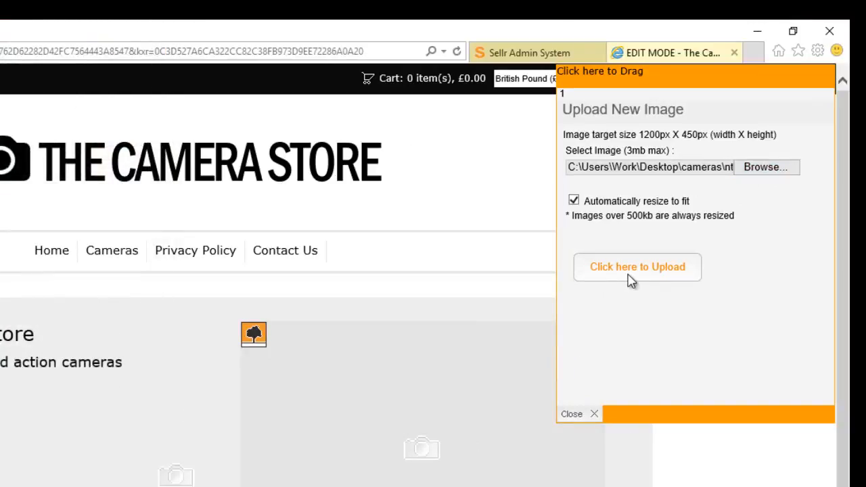
left_click(636, 274)
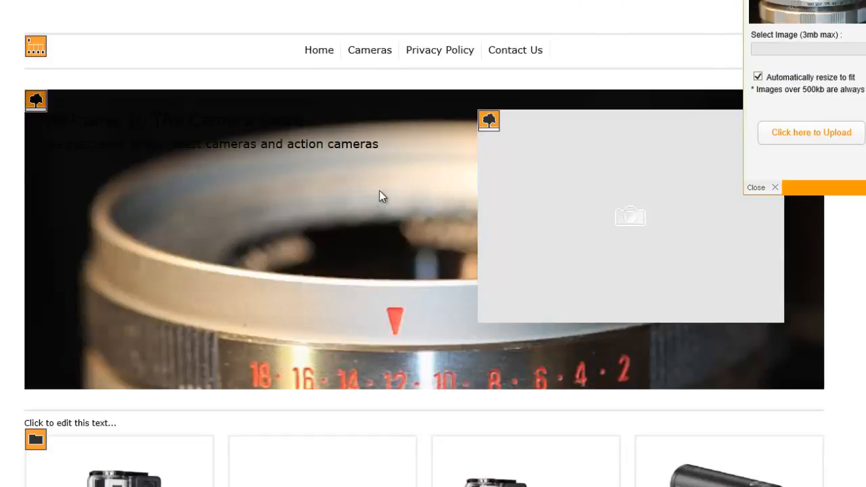
left_click(752, 186)
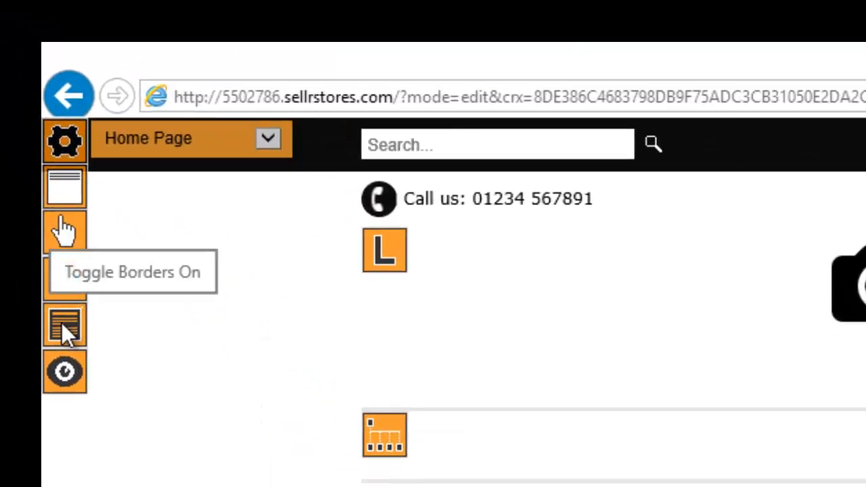
- Turn on the editing borders and colour the banner heading "Welcome To The Camera Store" white
left_click(61, 323)
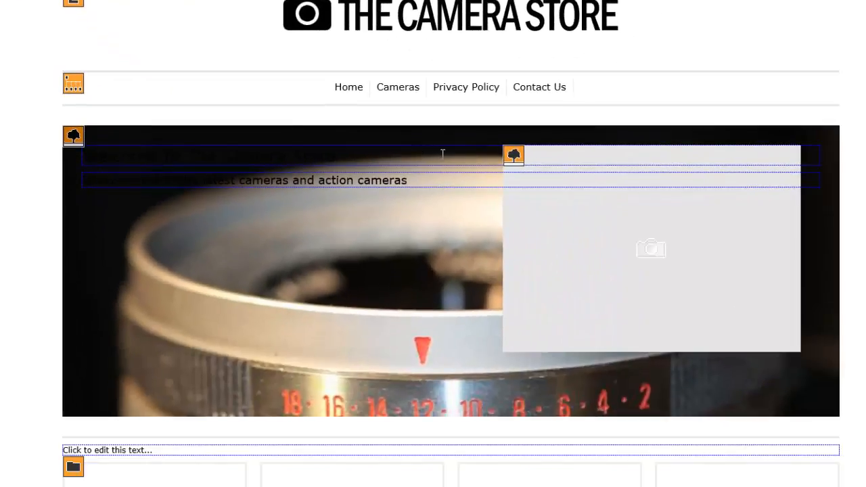
left_click_drag(765, 413, 335, 421)
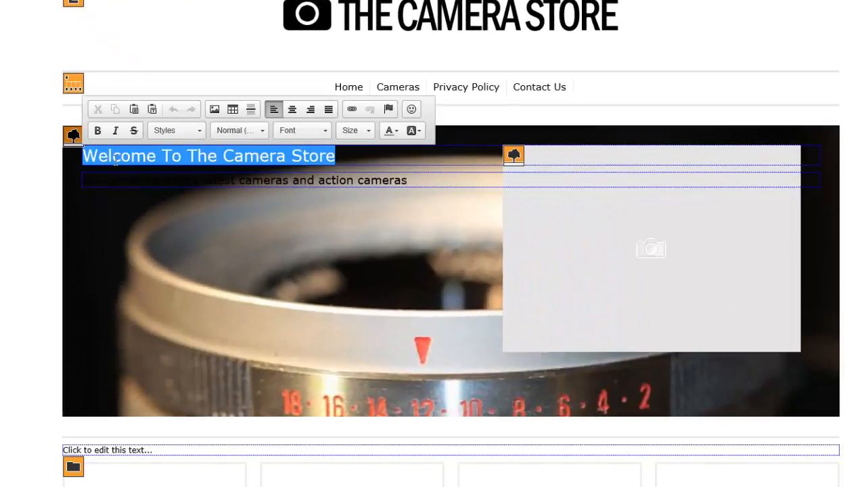
left_click(397, 132)
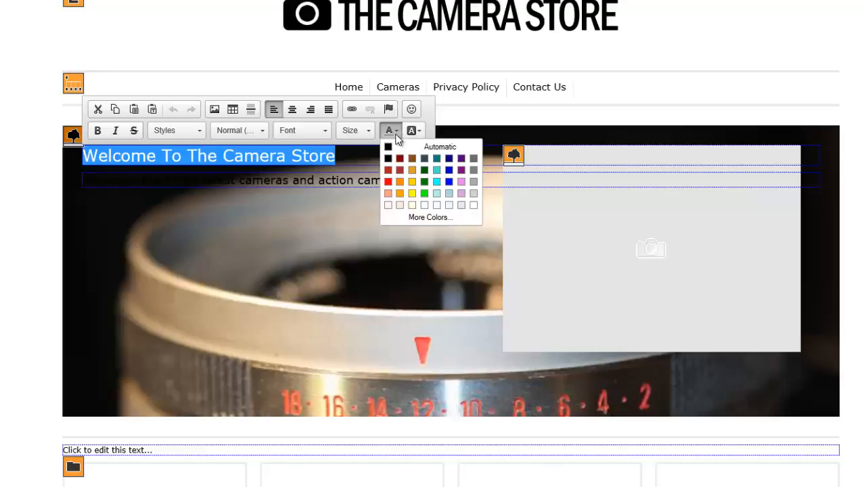
left_click(471, 205)
- Colour the banner text "We specialise in the latest cameras and action cameras" white and save the changes
left_click_drag(419, 180, 83, 192)
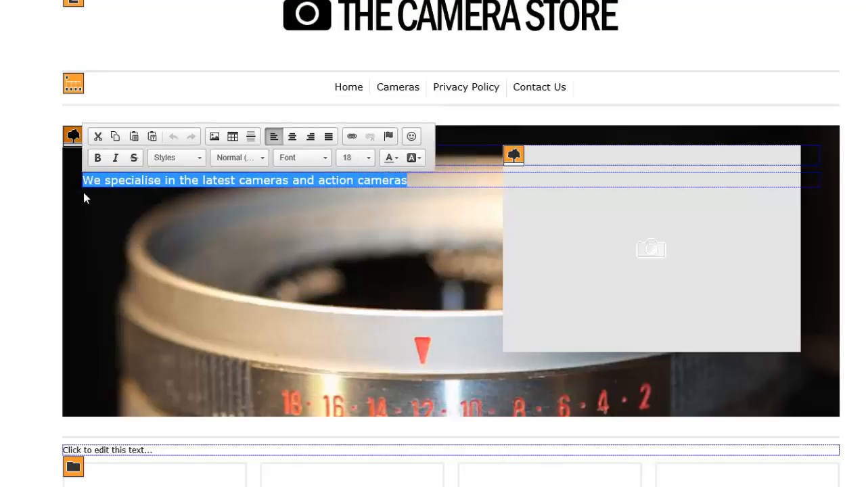
left_click(397, 159)
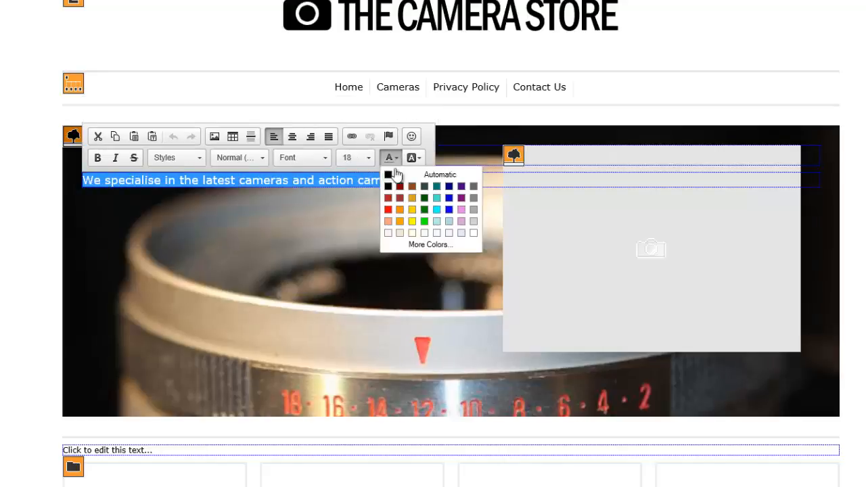
left_click(472, 231)
key("ctrl+s")
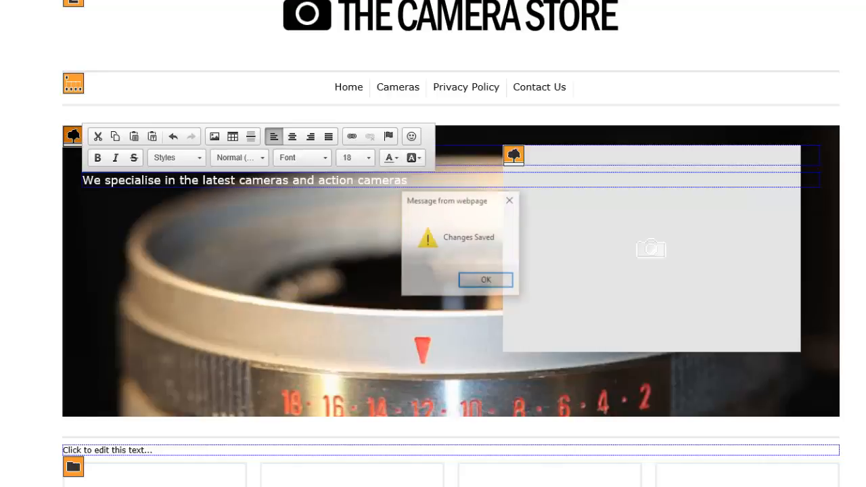
left_click(485, 284)
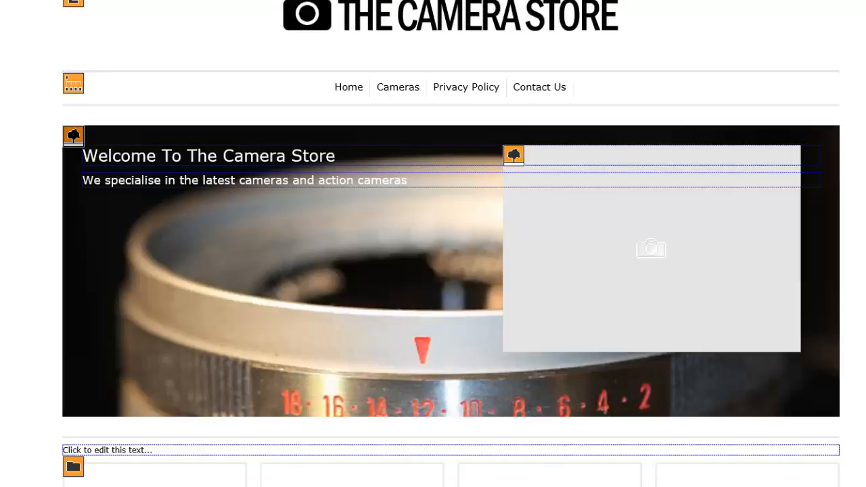
- Review the category and collection options for the home page's item group without changing them
scroll(92, 323, "down", 5)
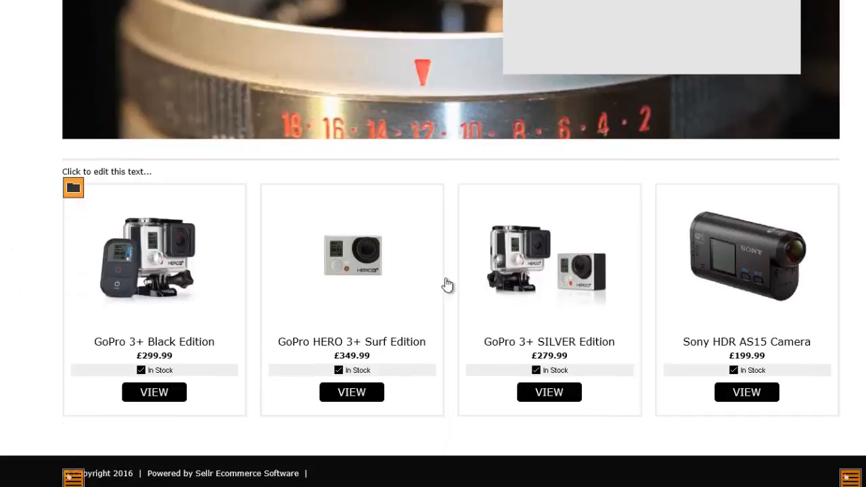
left_click(73, 190)
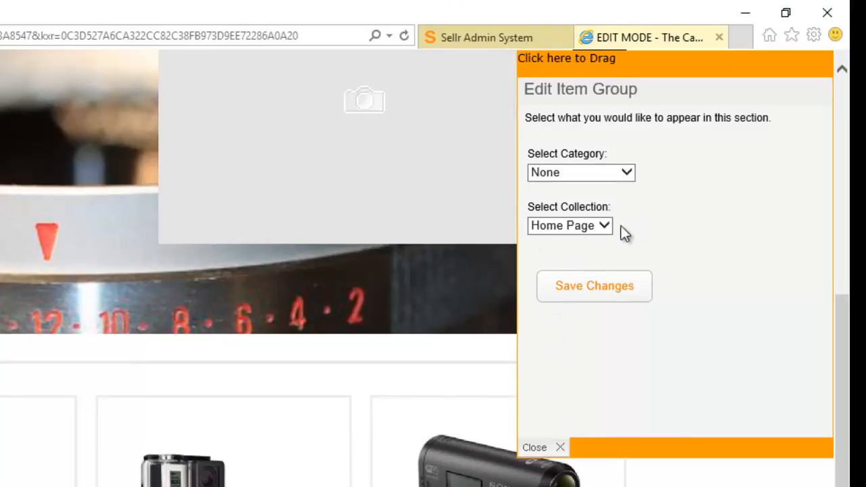
left_click(613, 173)
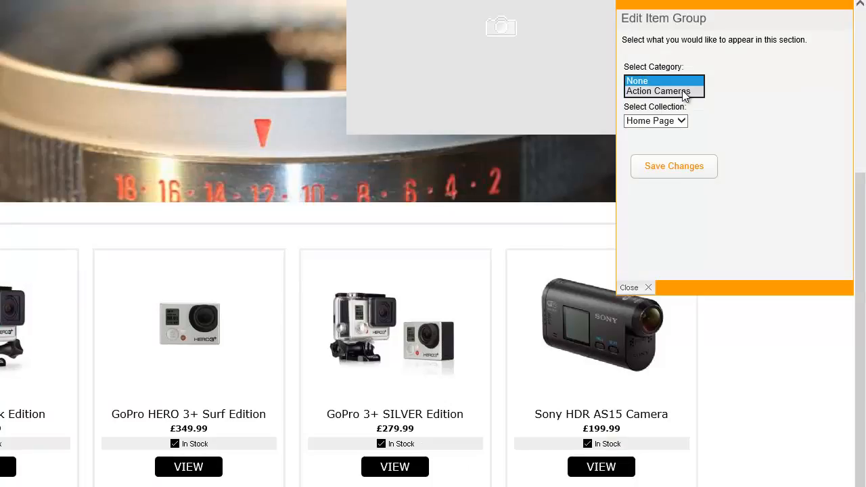
left_click(724, 82)
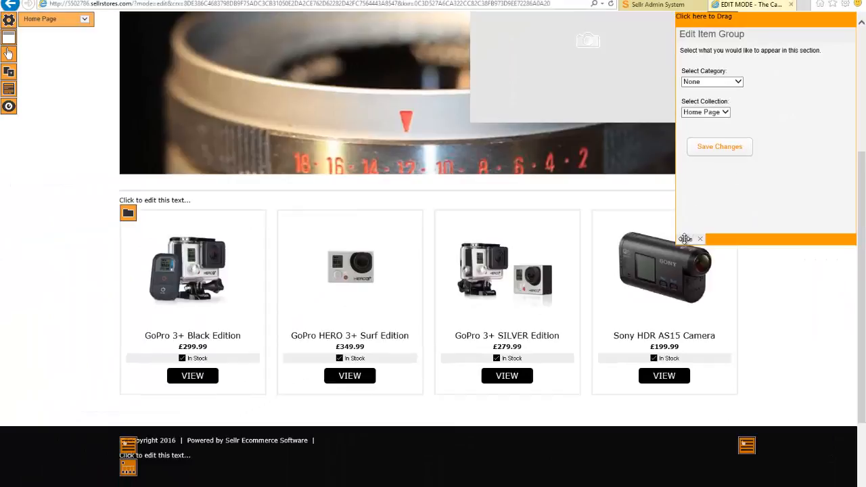
left_click(686, 239)
- Examine the plugins available for the footer and the options of its button link group
scroll(75, 327, "down", 3)
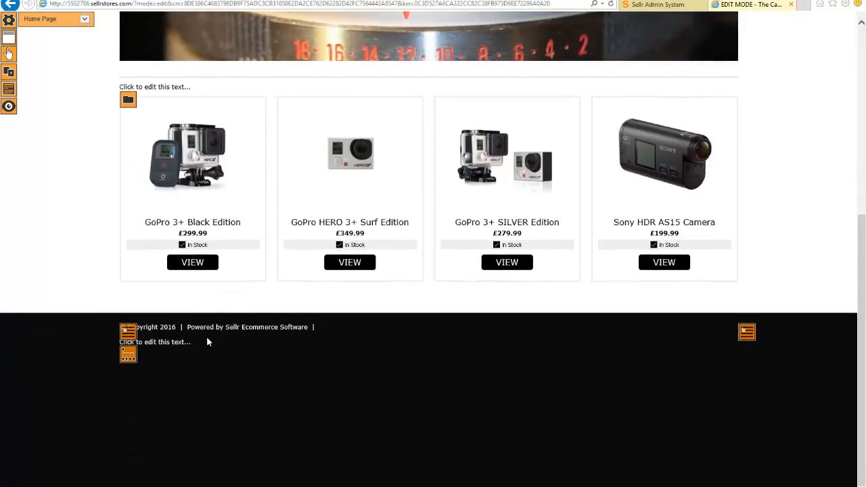
left_click(747, 333)
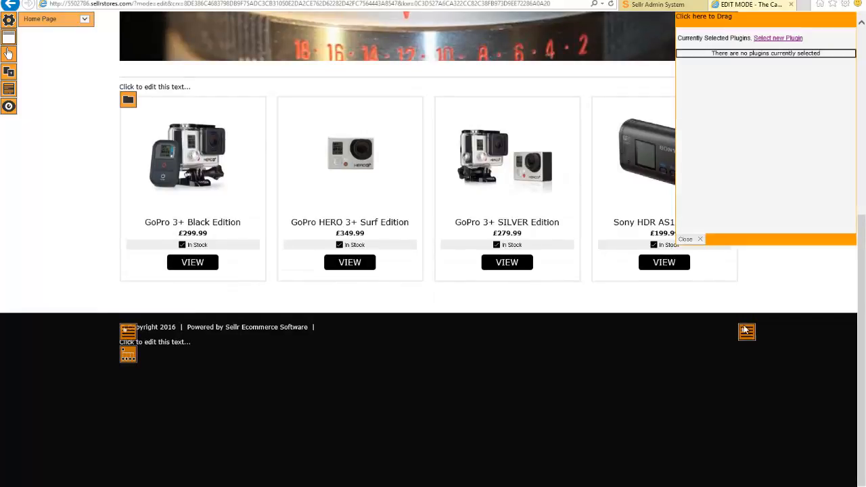
left_click(767, 39)
scroll(753, 136, "down", 3)
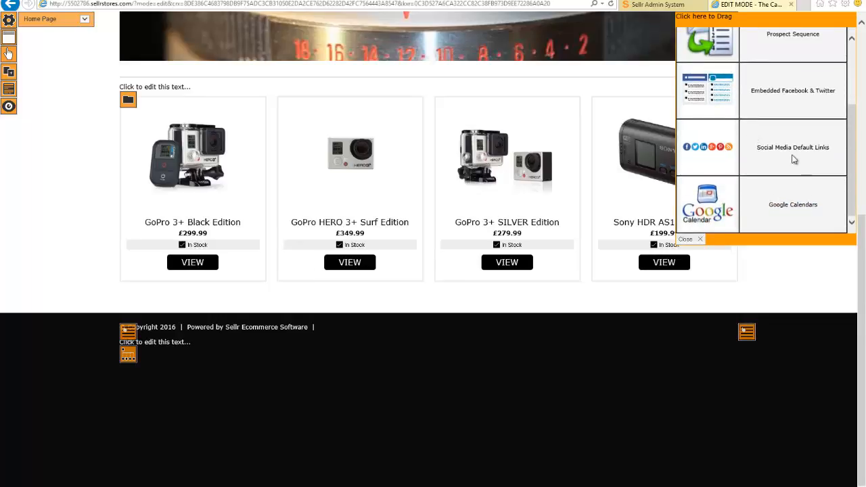
scroll(792, 159, "up", 1)
scroll(812, 176, "up", 1)
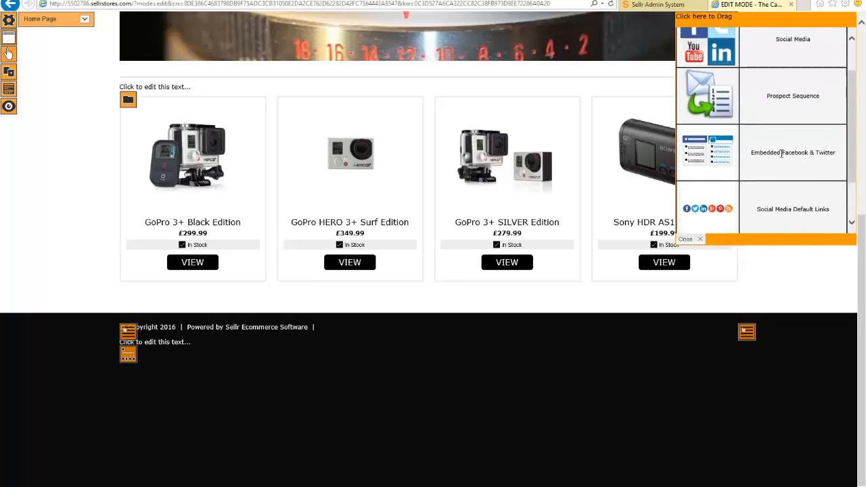
scroll(799, 151, "down", 1)
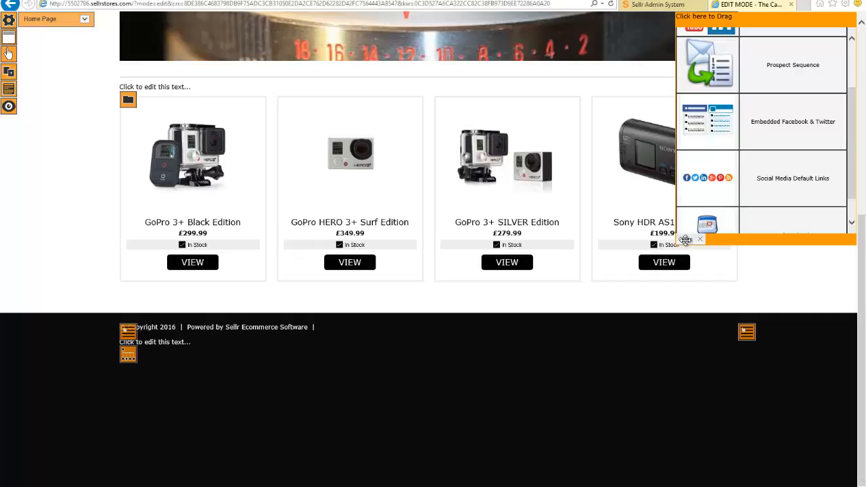
left_click(685, 240)
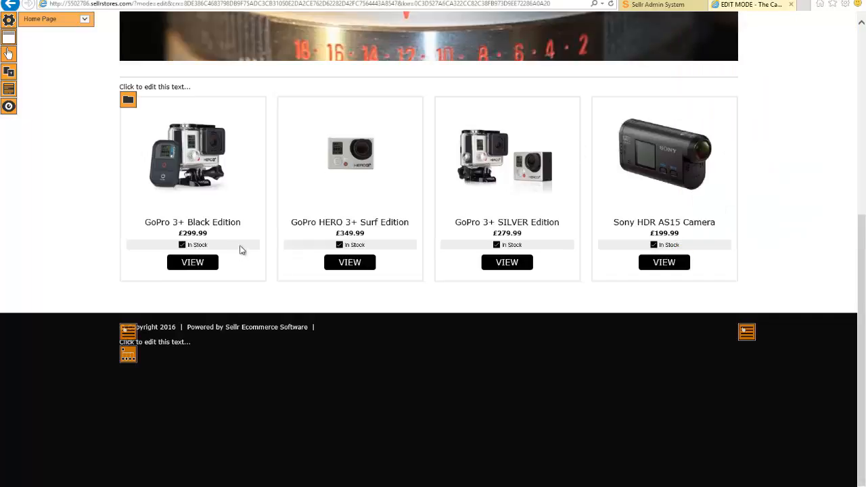
left_click(128, 356)
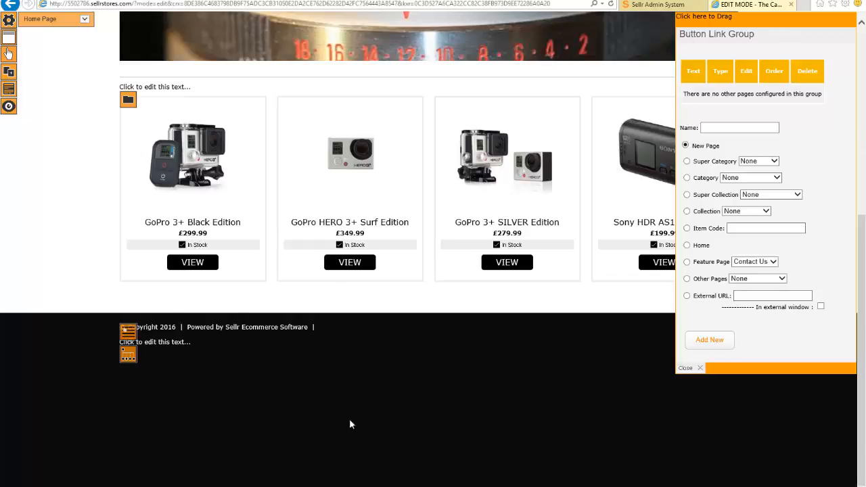
left_click(686, 367)
- Set Show CART to none in the website's style settings and save the changes
scroll(283, 394, "up", 5)
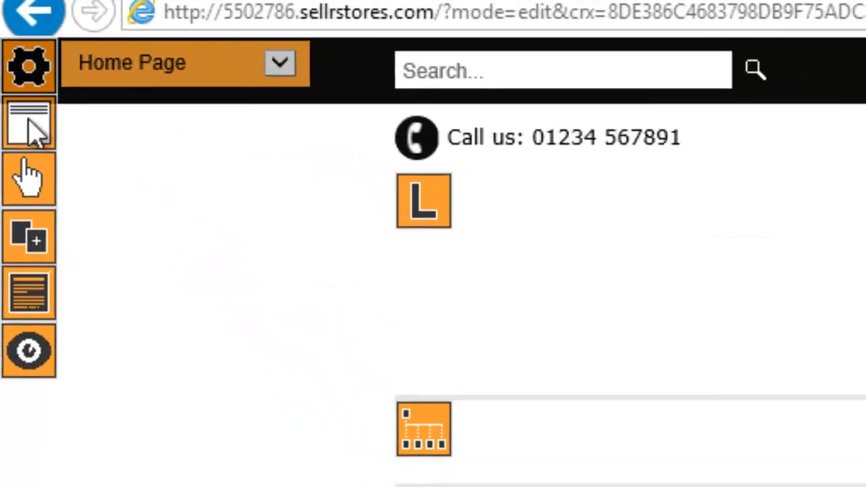
left_click(28, 68)
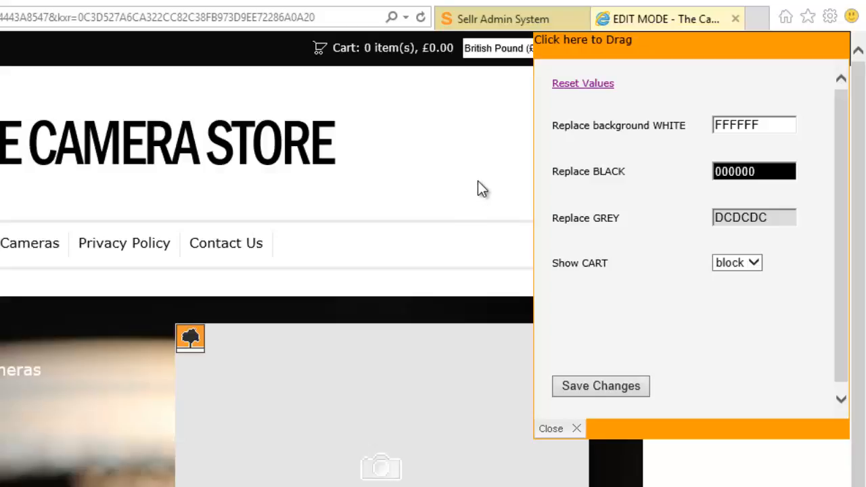
left_click(753, 266)
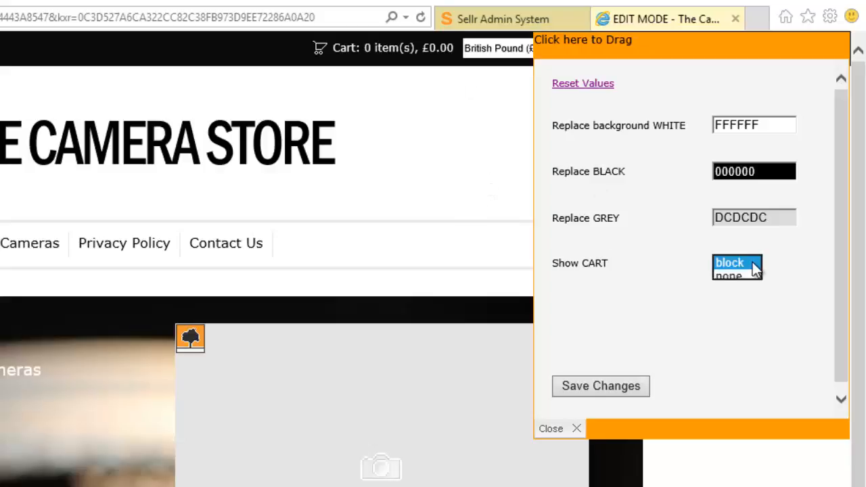
left_click(729, 277)
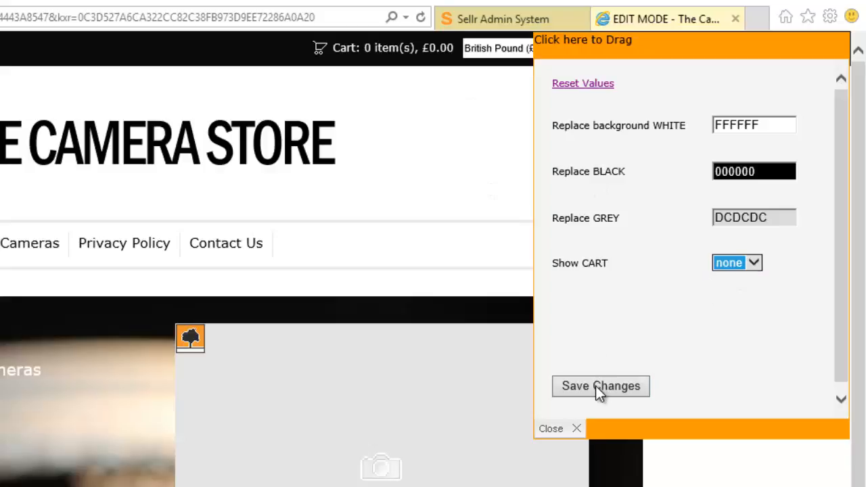
left_click(596, 386)
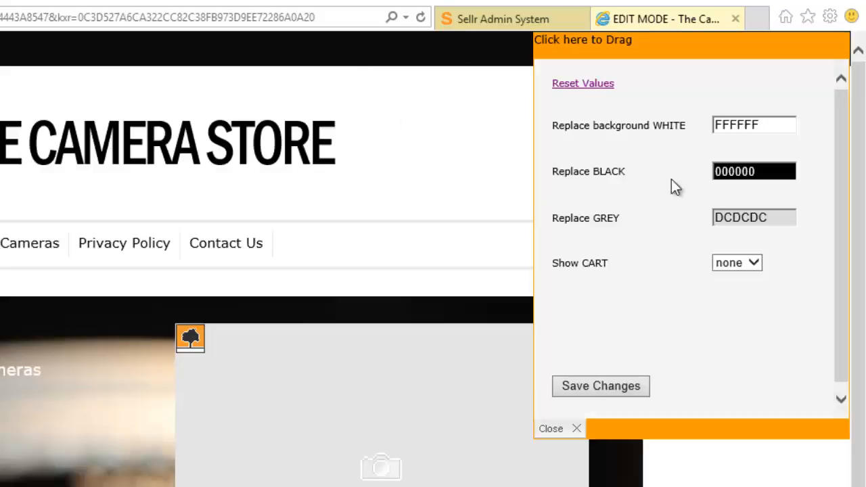
- Replace the theme's black with the pink colour DC467D and save the changes
left_click(752, 171)
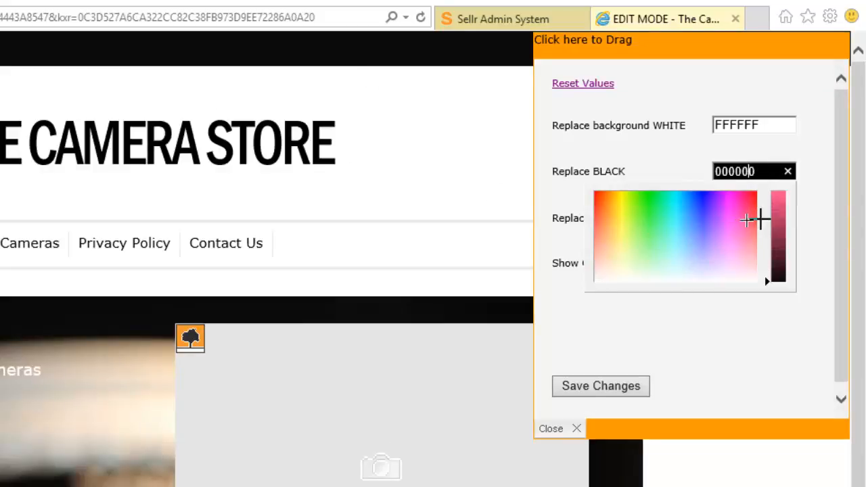
left_click(779, 205)
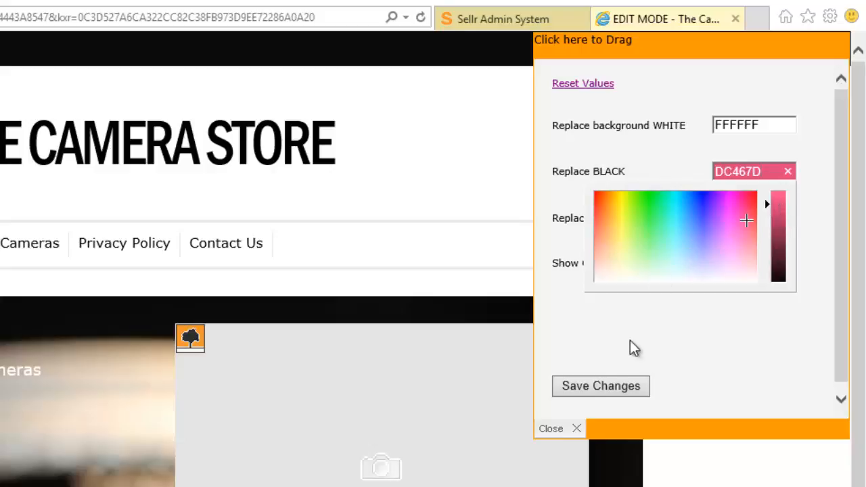
left_click(616, 387)
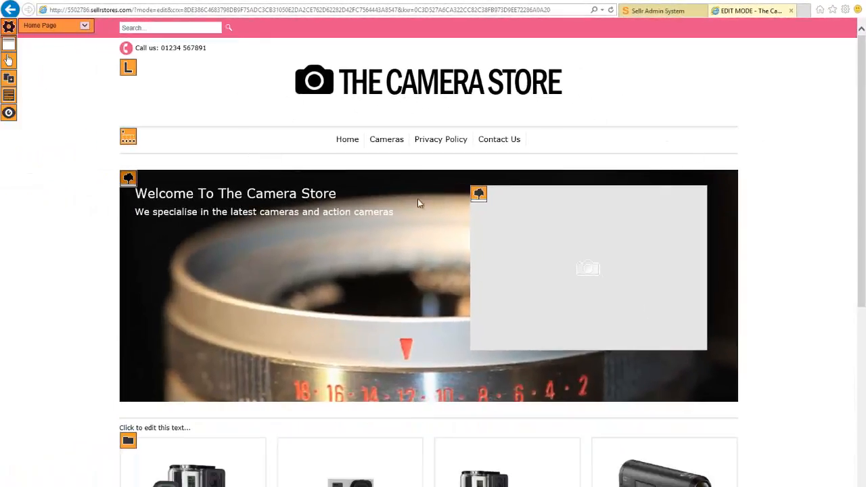
- Reset the website's style settings to their default values
left_click(9, 27)
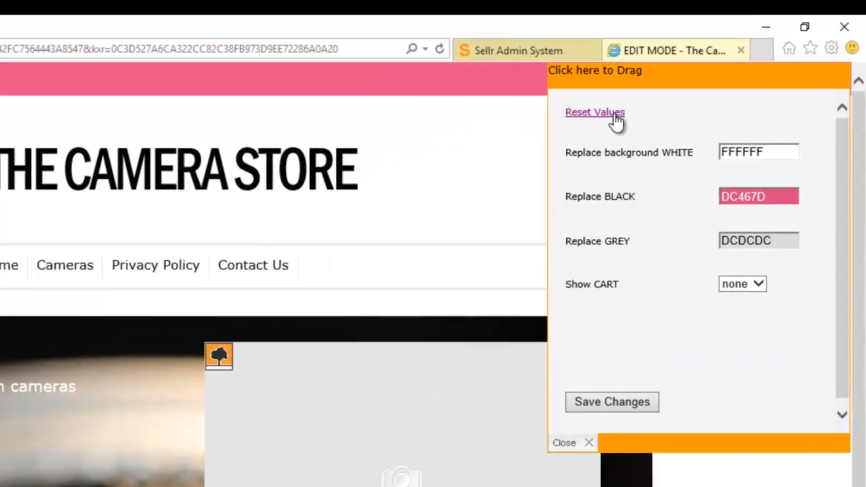
left_click(613, 113)
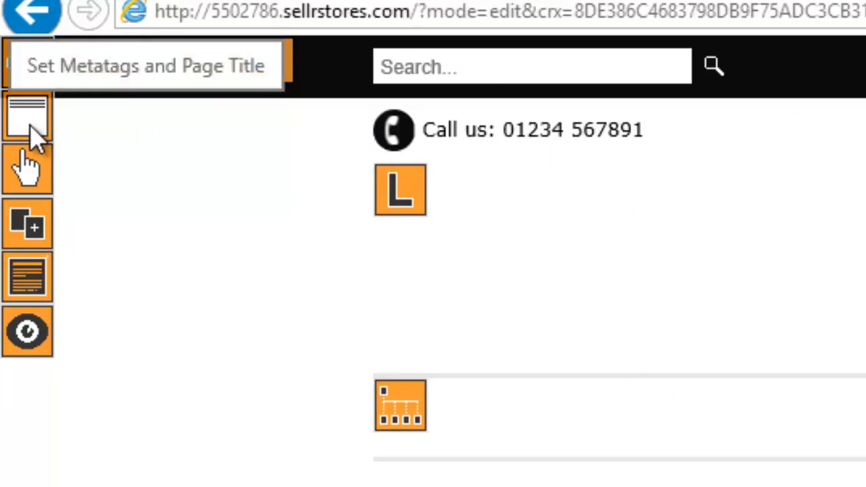
- Add a new page named "Landing Page" to the site's other pages
left_click(30, 125)
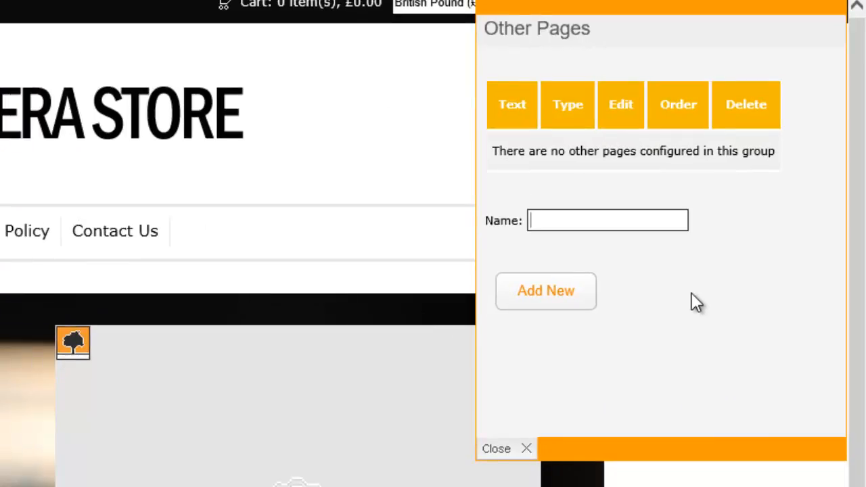
type("Landing ")
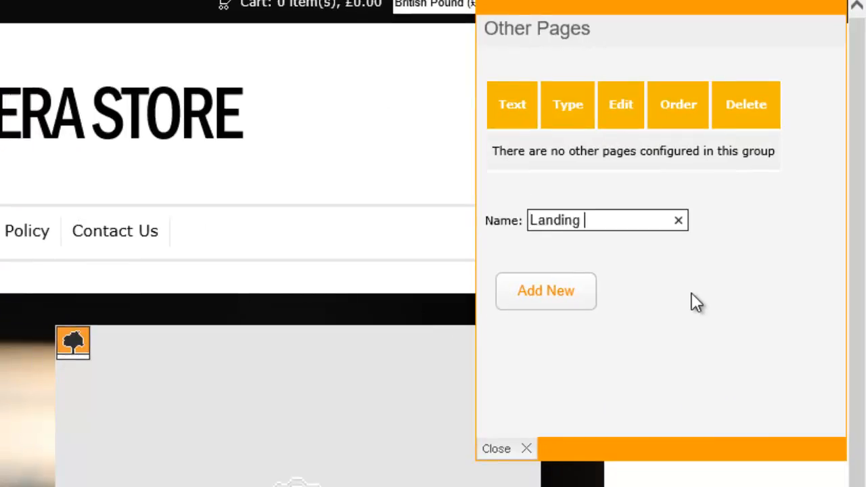
type("Page")
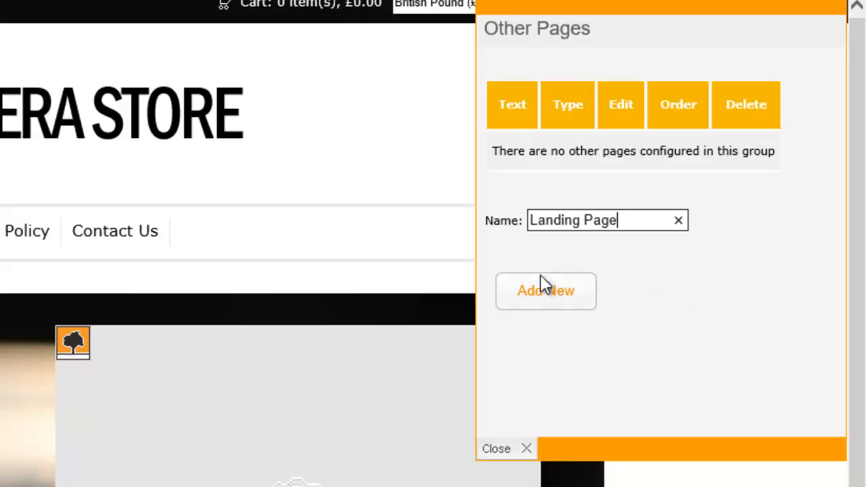
left_click(547, 292)
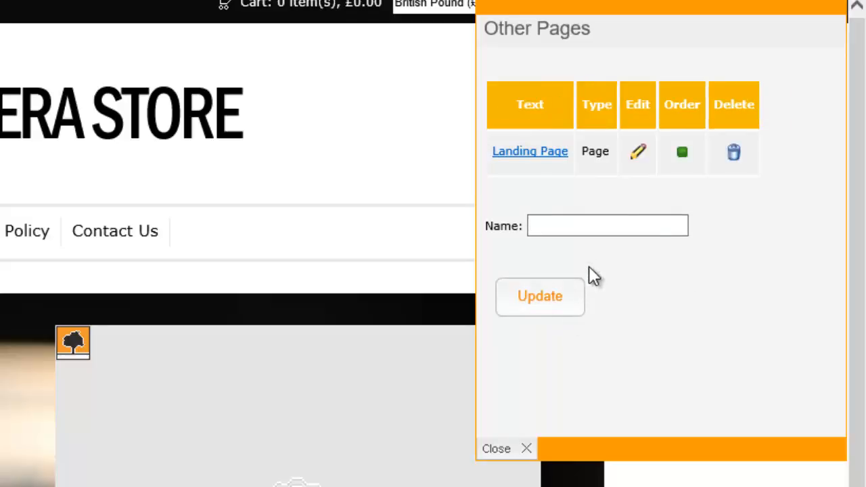
- View the new Landing Page, open its entry for editing and select its link URL text
left_click(510, 156)
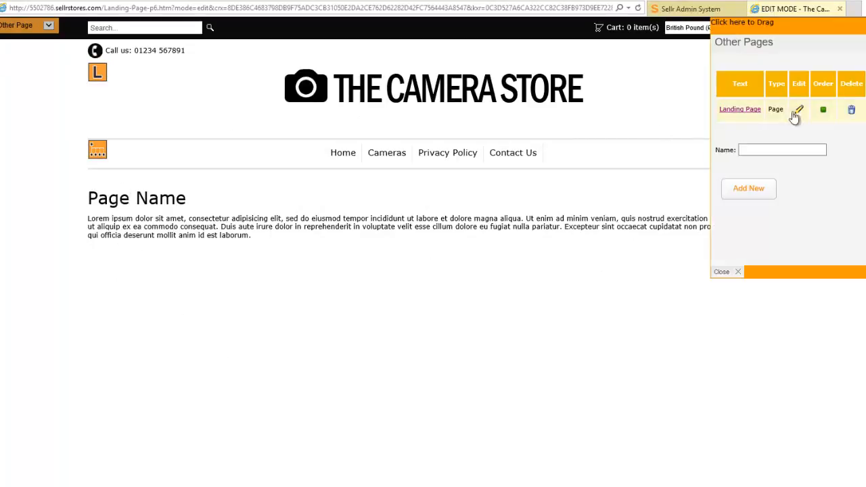
left_click(800, 111)
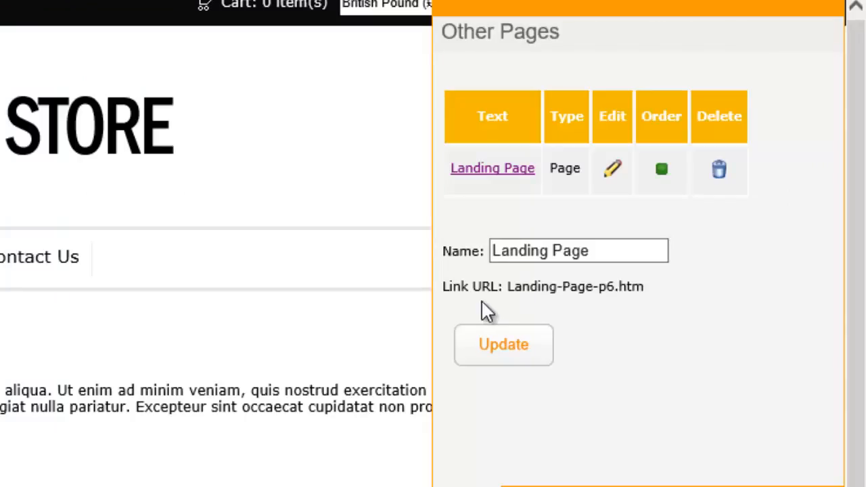
left_click_drag(508, 286, 644, 286)
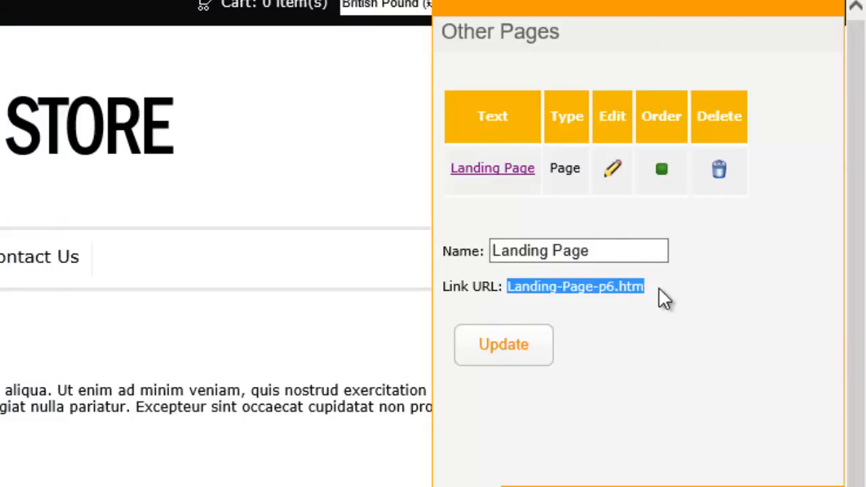
- Deselect the link URL, close the Other Pages settings and return to the store's home page
left_click(660, 296)
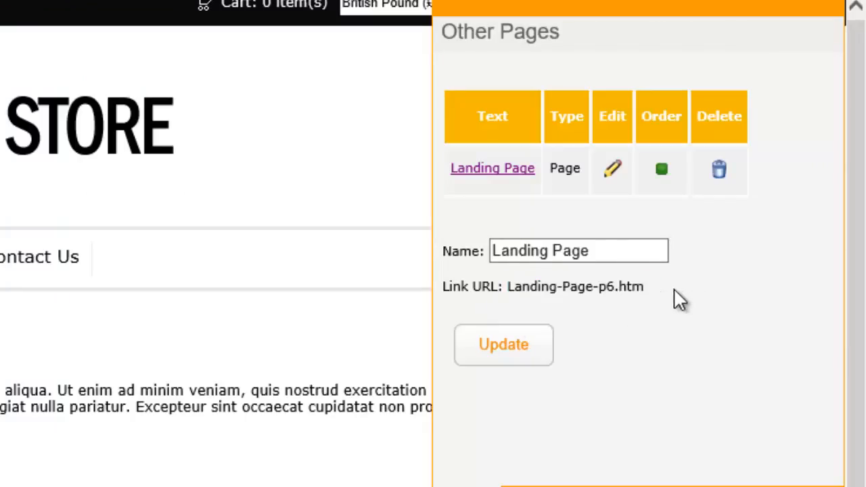
left_click(459, 486)
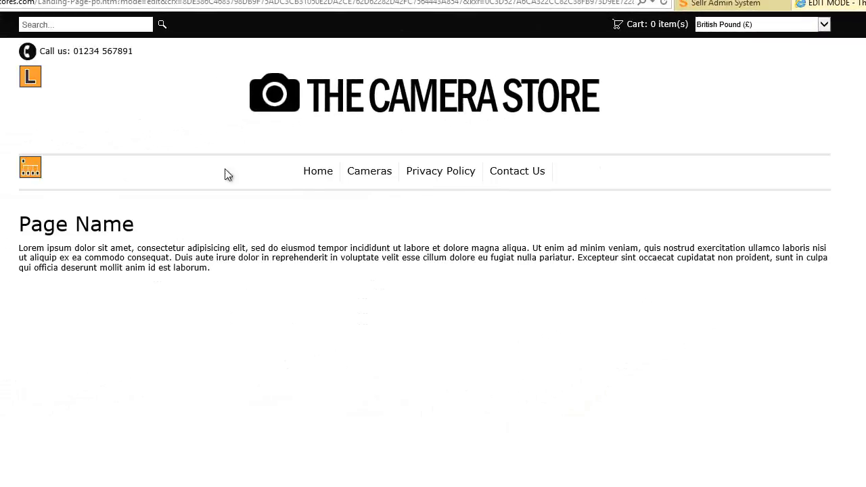
left_click(315, 173)
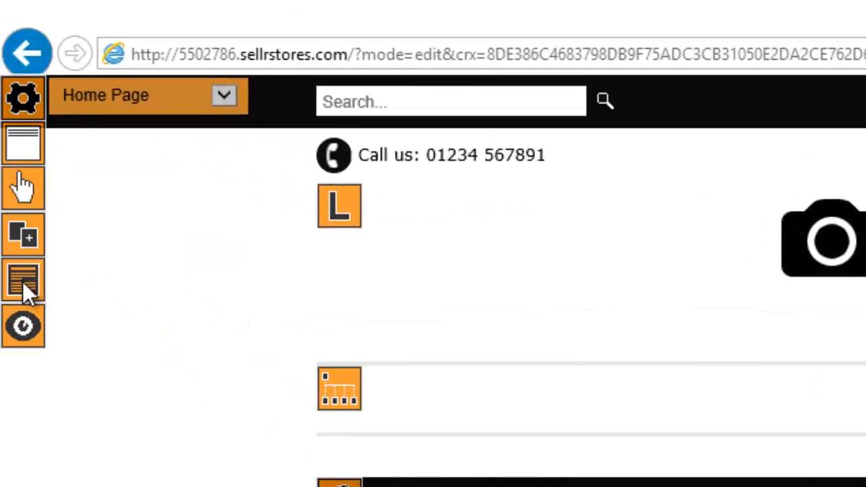
- Outline the editable text areas on the home page, look them over and turn the outlines off again
left_click(22, 282)
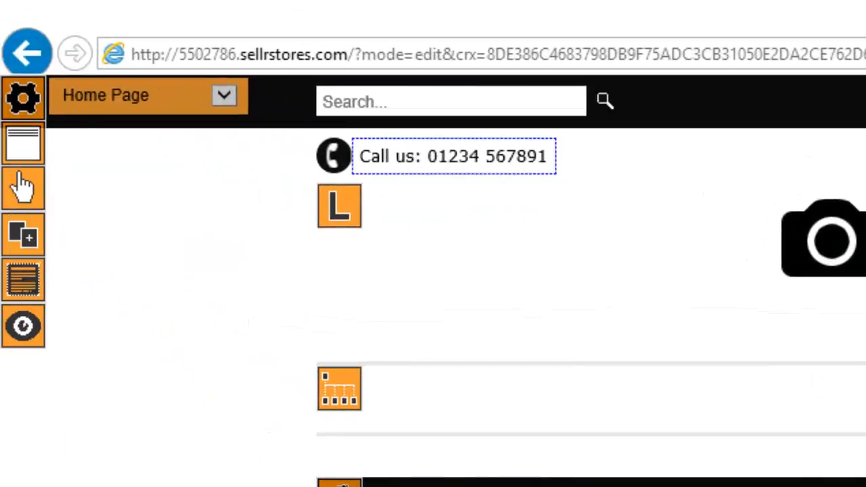
scroll(589, 281, "down", 7)
scroll(589, 281, "up", 6)
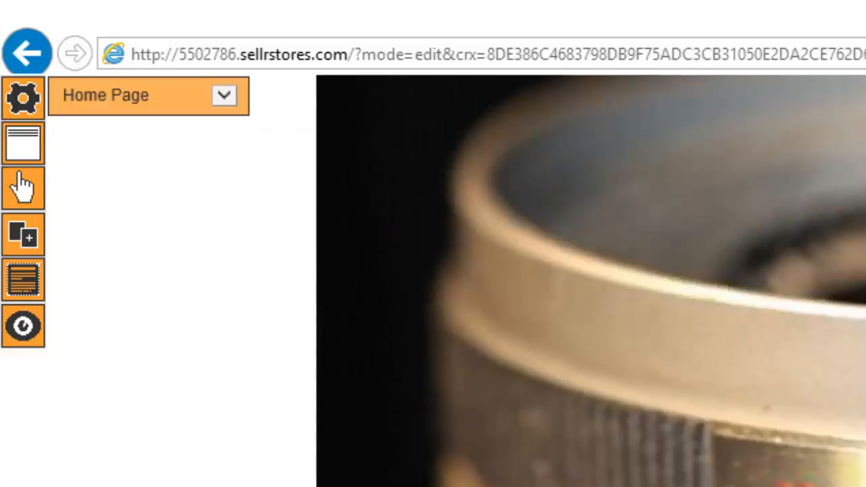
left_click(26, 278)
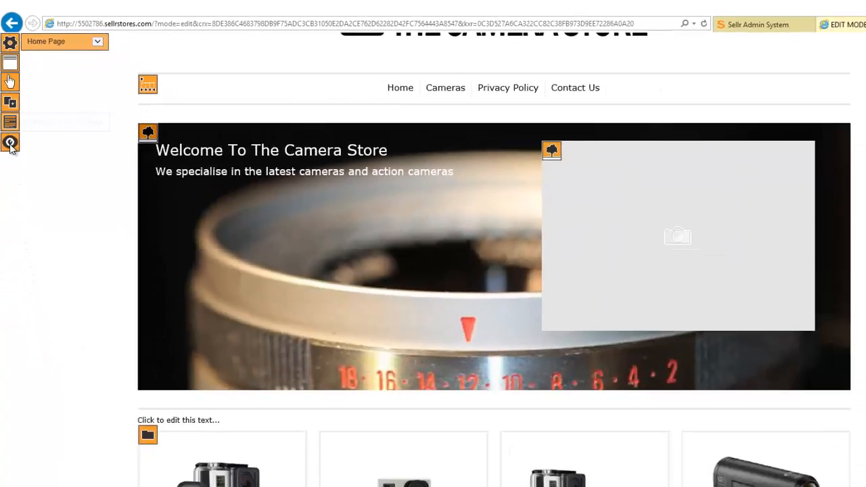
- Hide the edit icons on the home page, examine the page without them and show the icons again
left_click(15, 205)
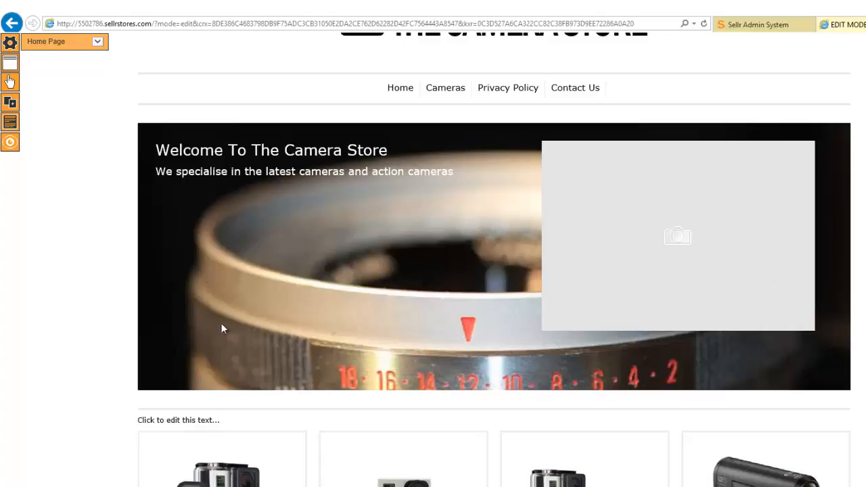
left_click(9, 141)
left_click(9, 141)
scroll(97, 276, "down", 5)
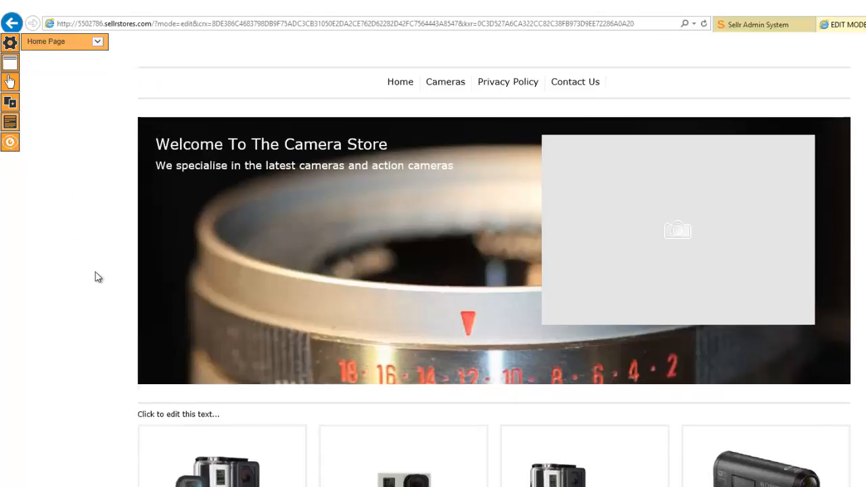
scroll(102, 280, "up", 5)
scroll(110, 264, "down", 2)
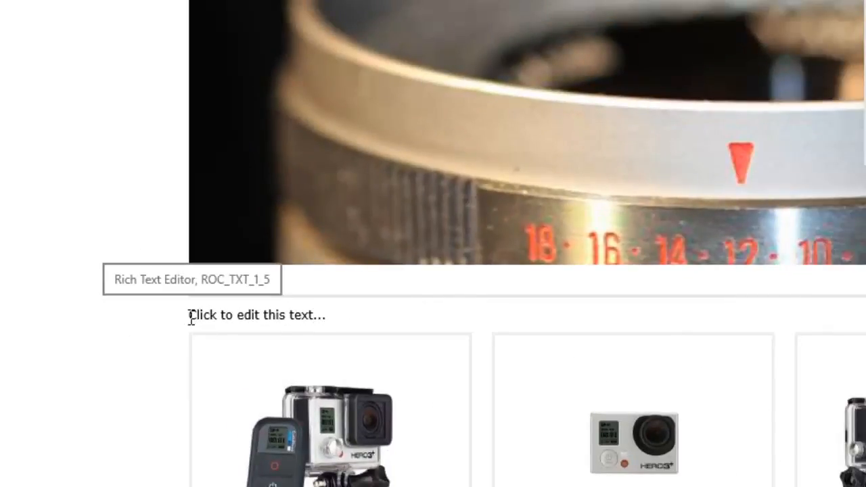
scroll(271, 333, "up", 3)
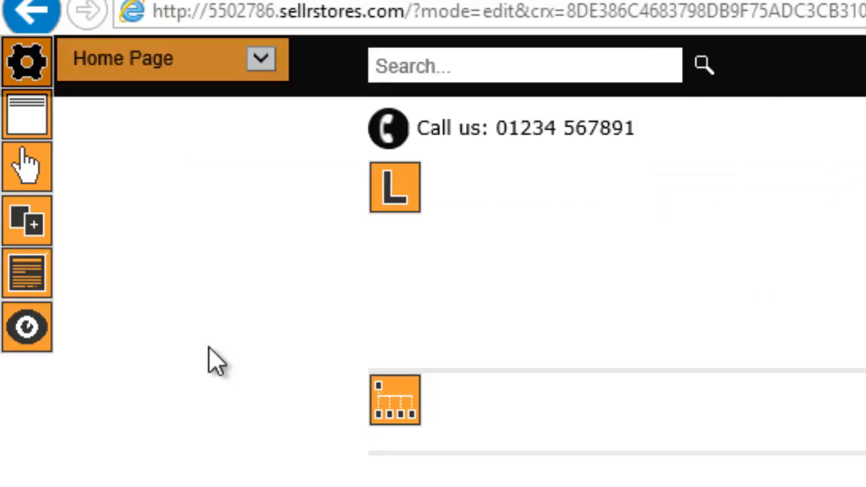
- Check the list of page views, then open the GoPro 3+ Black Edition product from the Action Cameras category
left_click(261, 61)
left_click(263, 59)
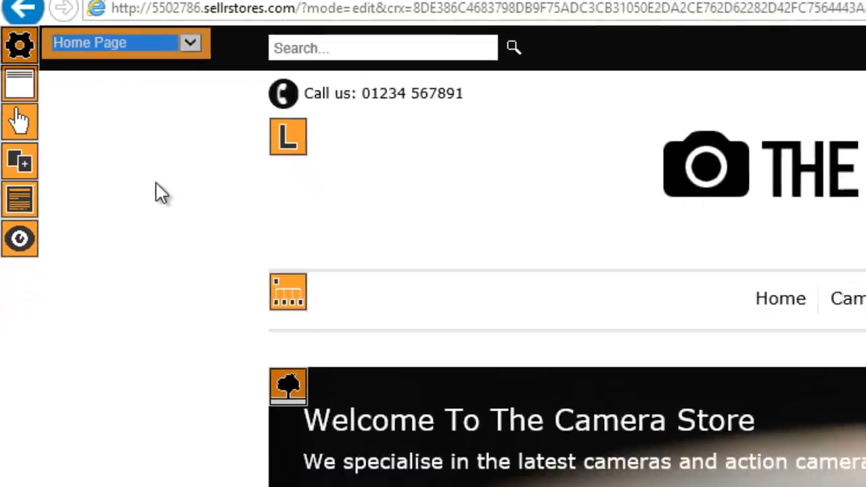
mouse_move(447, 158)
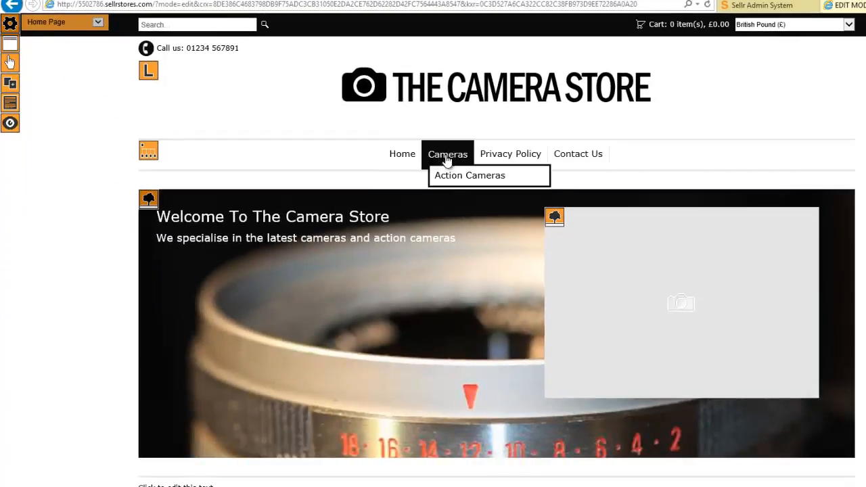
left_click(450, 174)
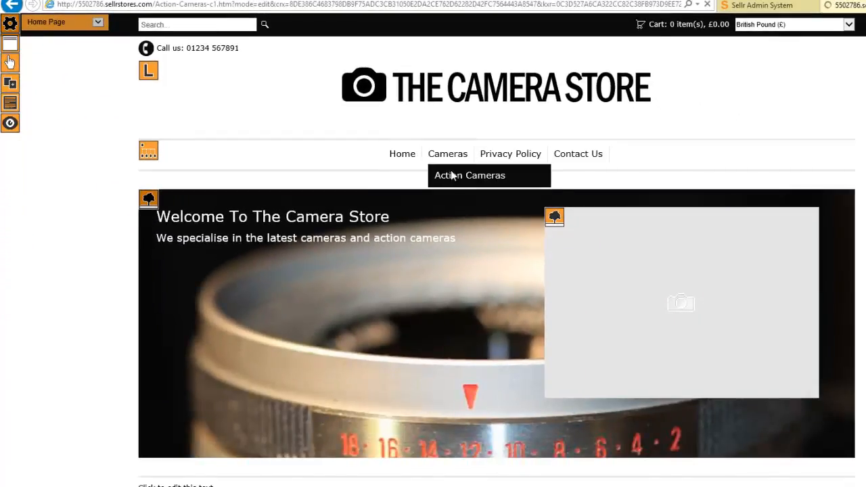
left_click(209, 356)
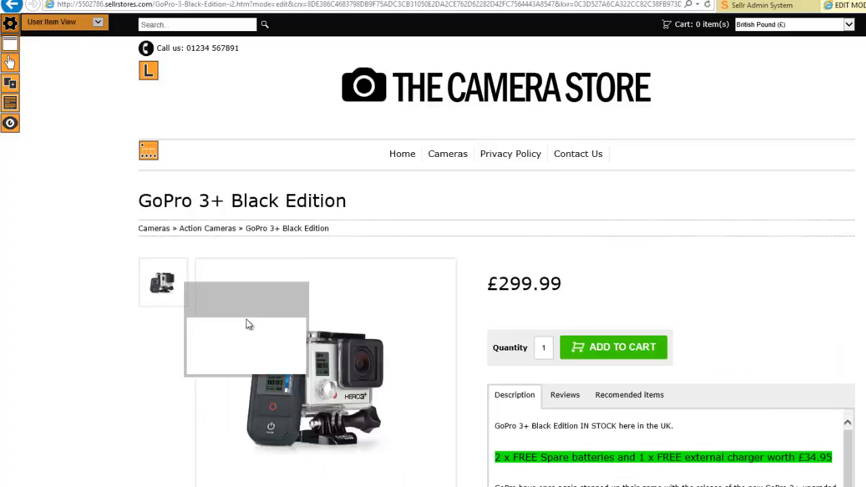
- Examine the GoPro product page down to its footer and switch the edited page view to Master Item View
scroll(112, 159, "down", 3)
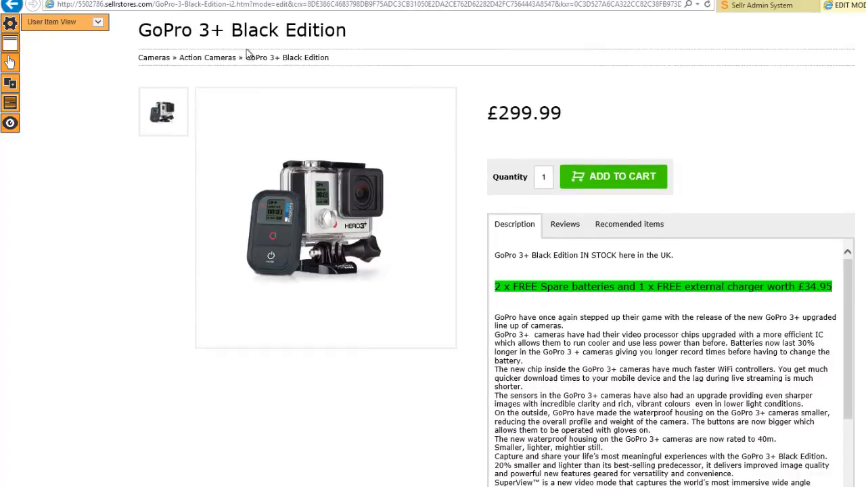
scroll(207, 332, "down", 3)
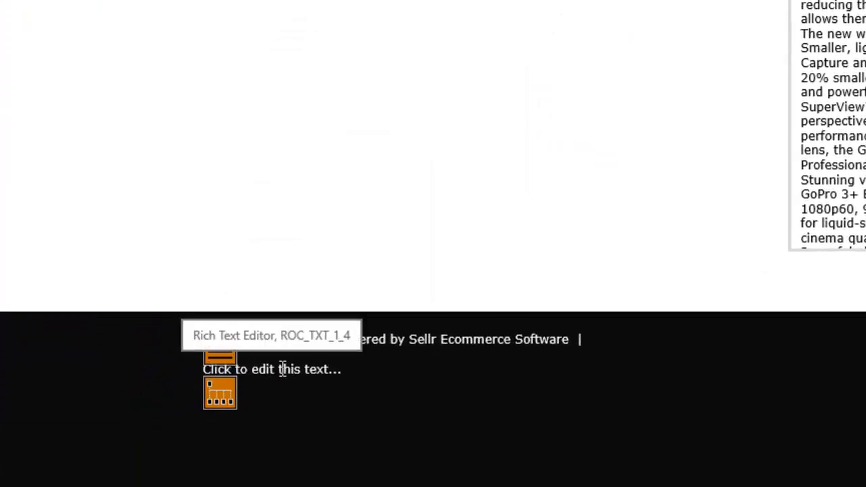
scroll(597, 177, "up", 8)
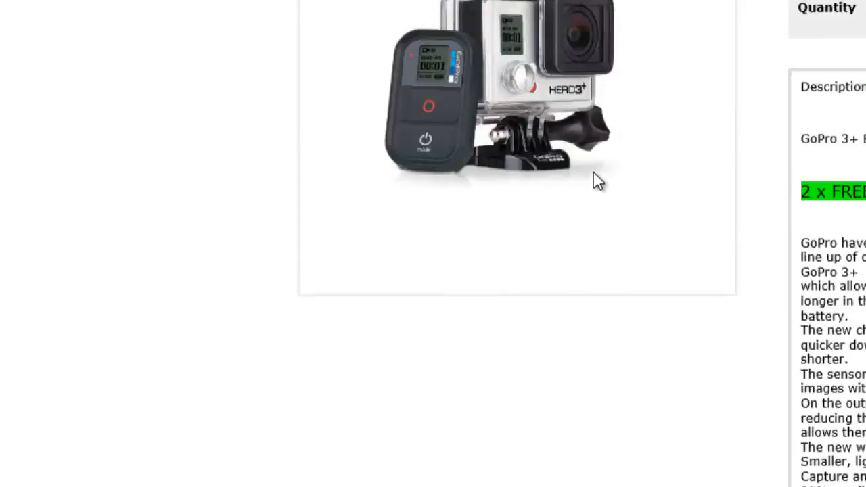
scroll(383, 167, "down", 8)
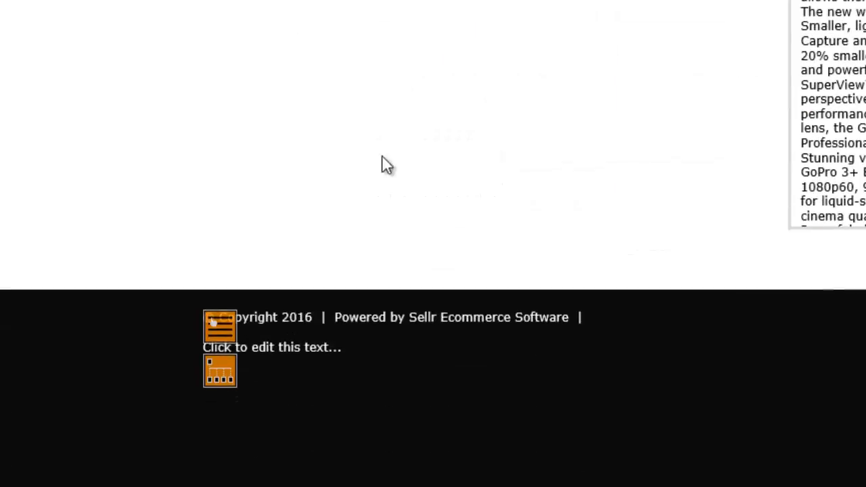
scroll(484, 156, "up", 6)
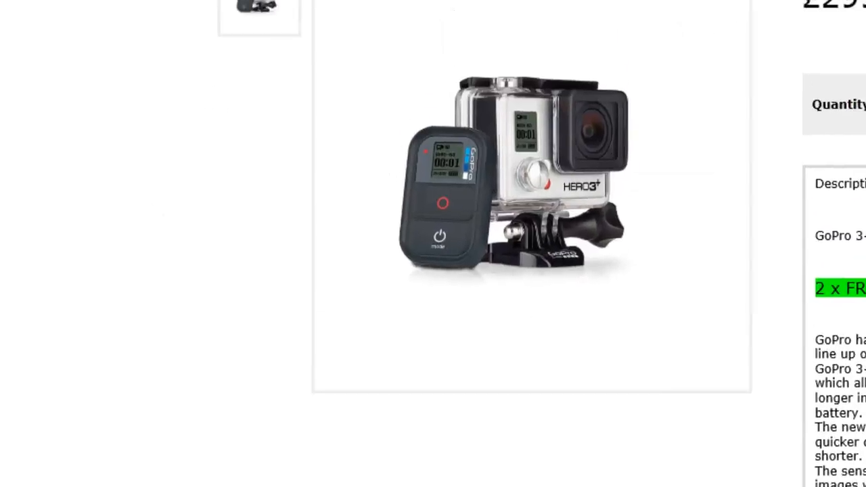
left_click(207, 113)
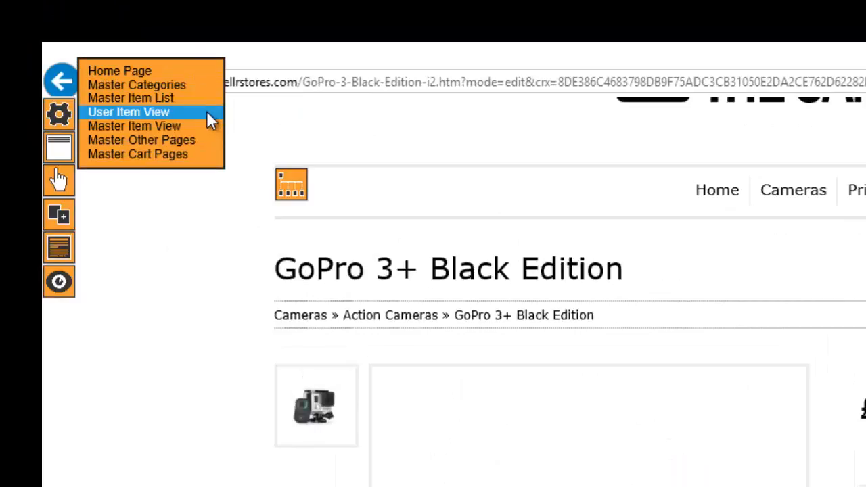
left_click(173, 126)
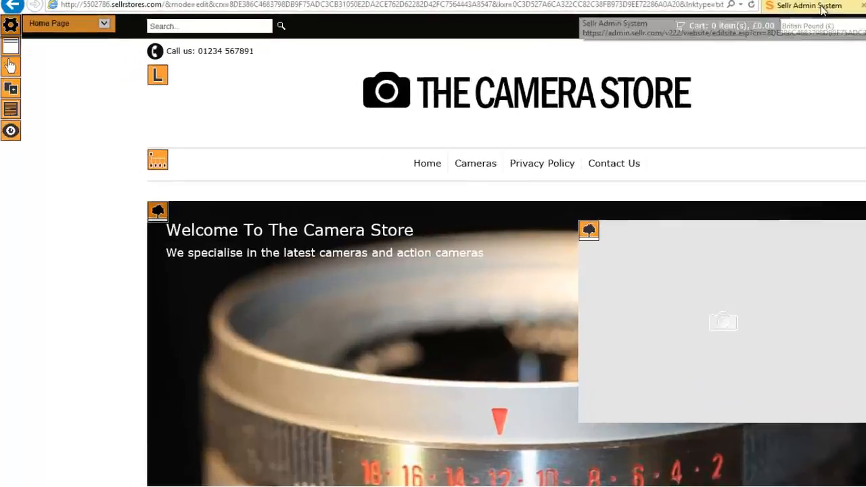
- Switch to the Sellr Admin System, preview the website and look through the published home page
left_click(656, 5)
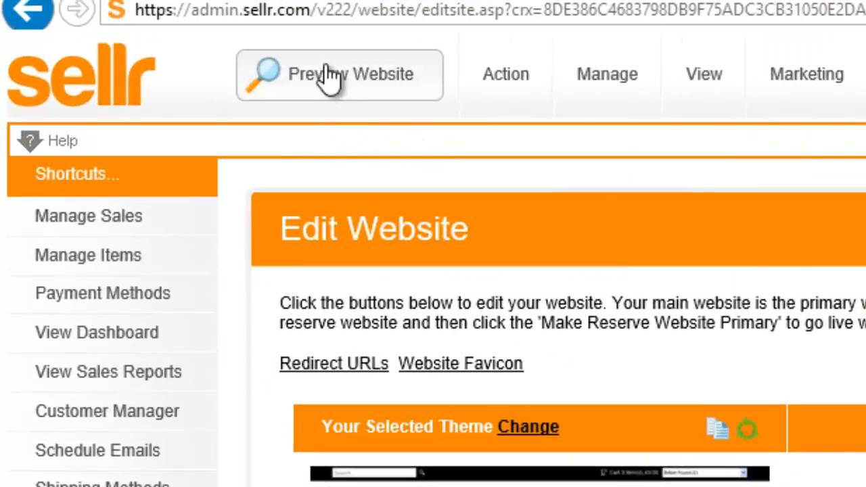
left_click(340, 86)
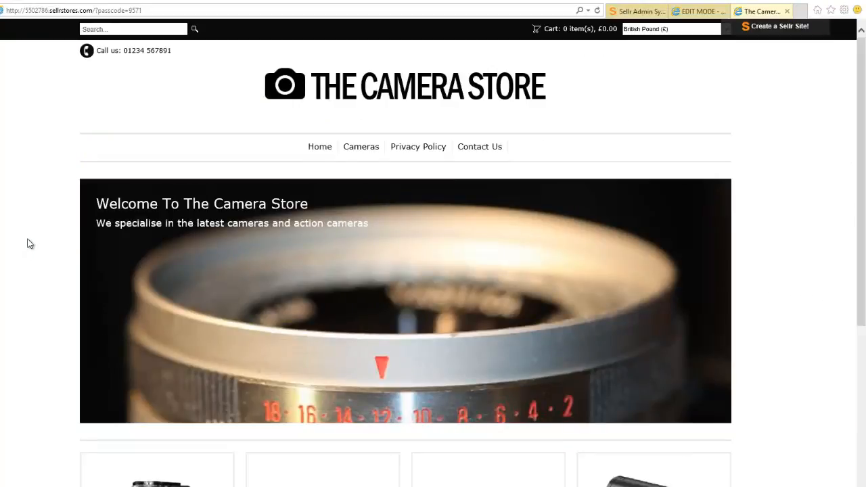
scroll(64, 251, "down", 3)
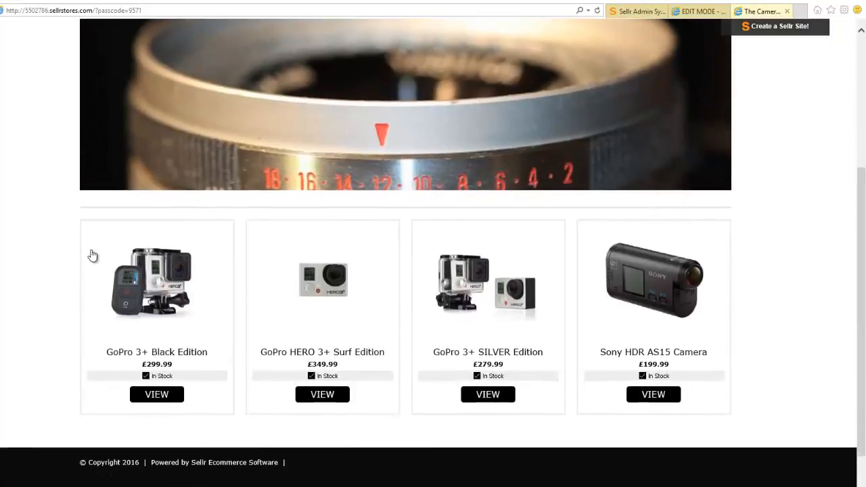
scroll(91, 252, "up", 3)
scroll(81, 233, "down", 3)
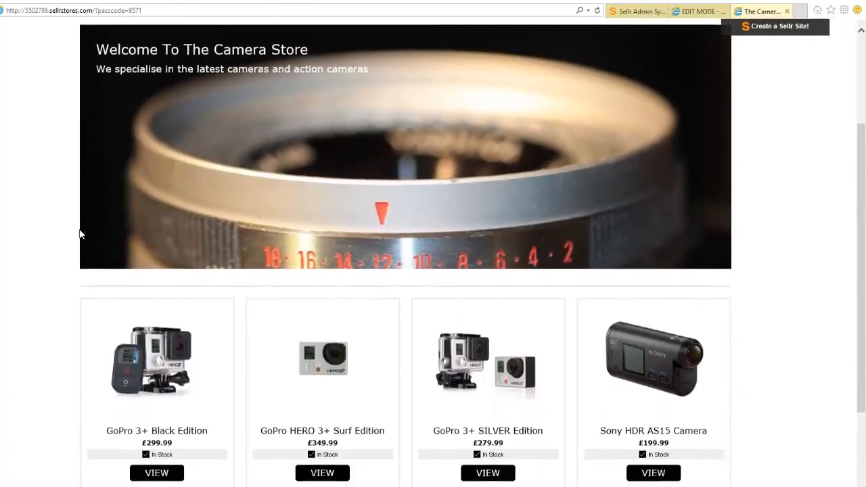
scroll(85, 232, "up", 3)
- Add one GoPro 3+ Black Edition from Action Cameras to the cart and look over the shopping cart page
mouse_move(356, 149)
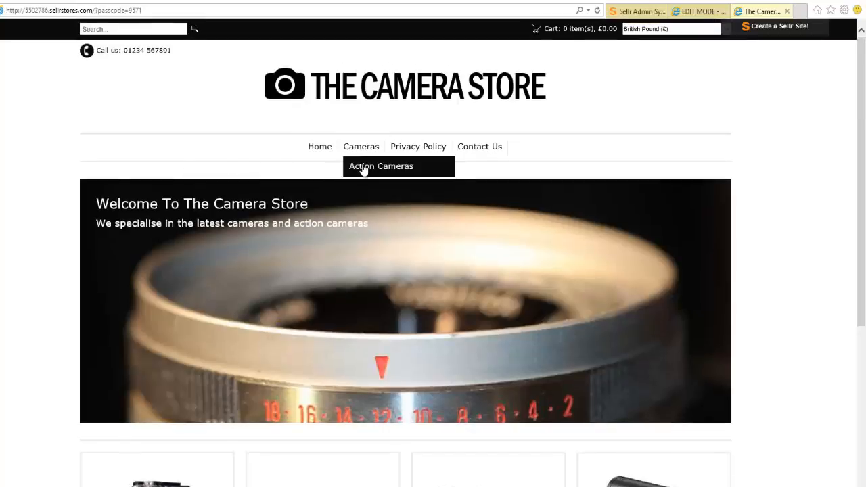
left_click(361, 169)
left_click(166, 324)
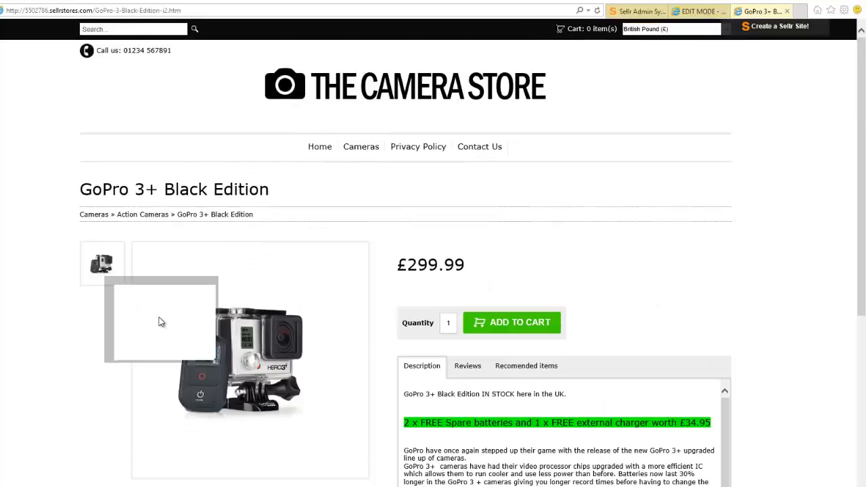
left_click(492, 333)
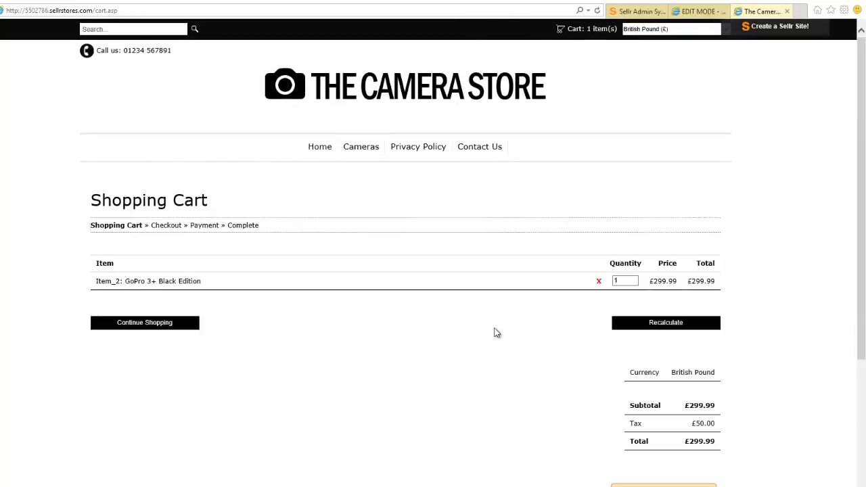
scroll(489, 328, "down", 1)
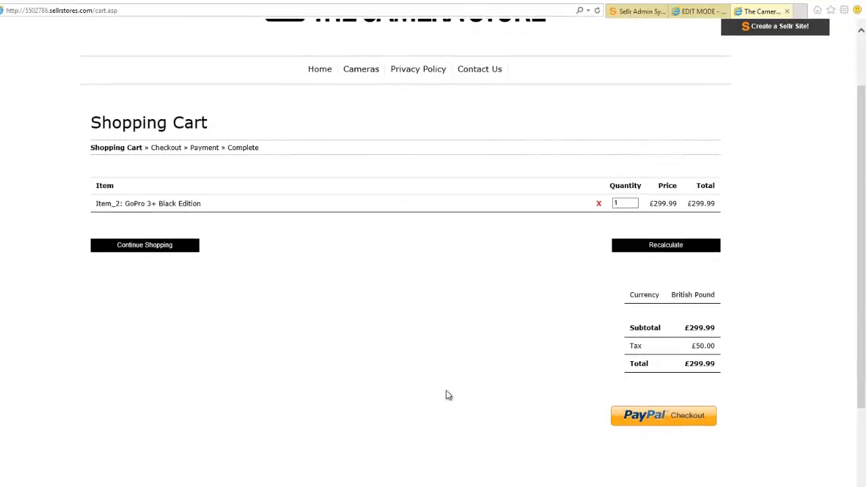